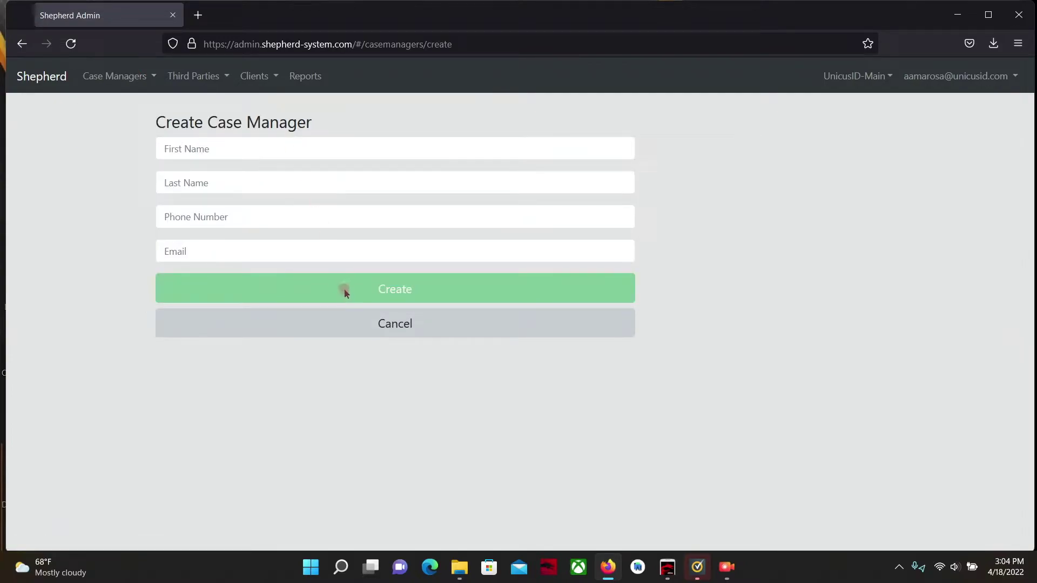
Look at the Third Parties list and a blank Create Third Party form, then list clients.
click(187, 77)
click(211, 100)
click(223, 81)
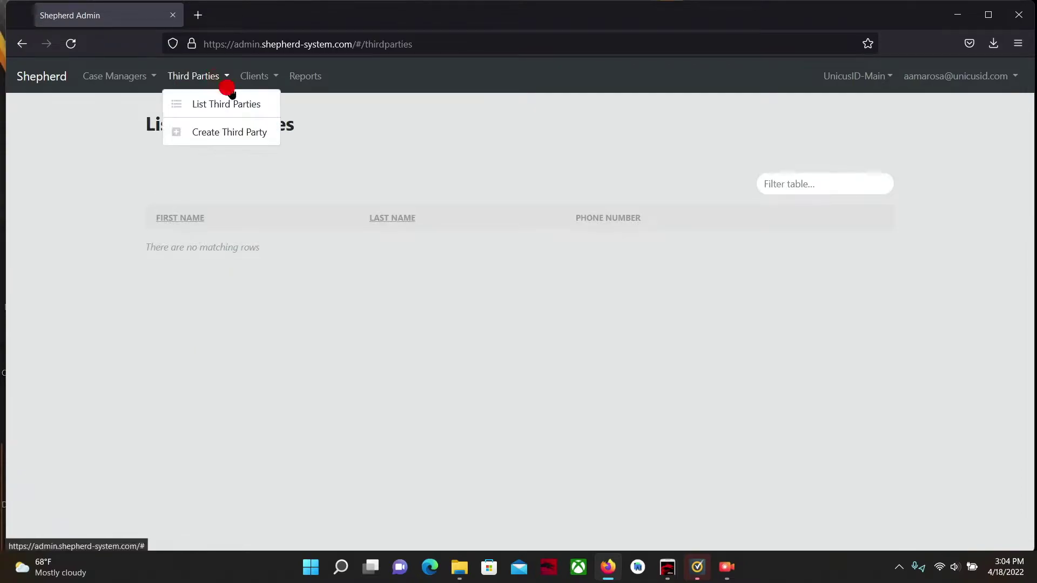
click(238, 124)
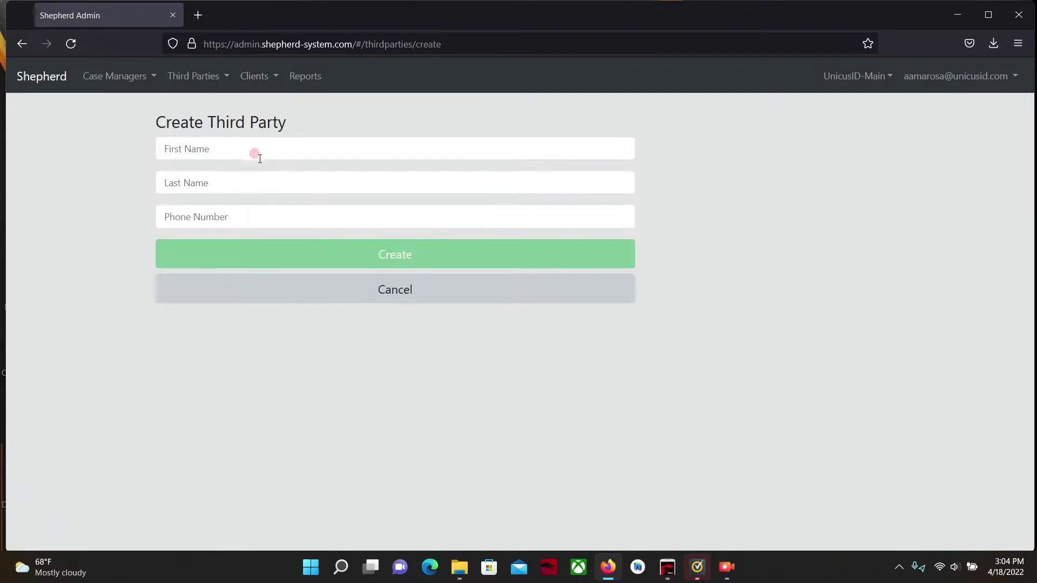
click(259, 80)
click(275, 100)
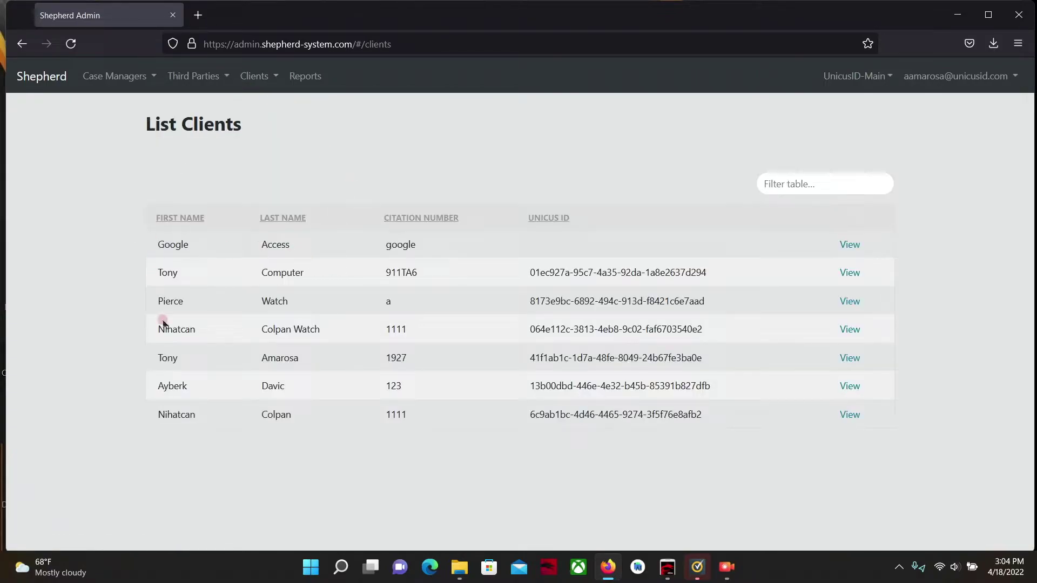
Open the second client's details and review personal, probation and reference information.
click(849, 275)
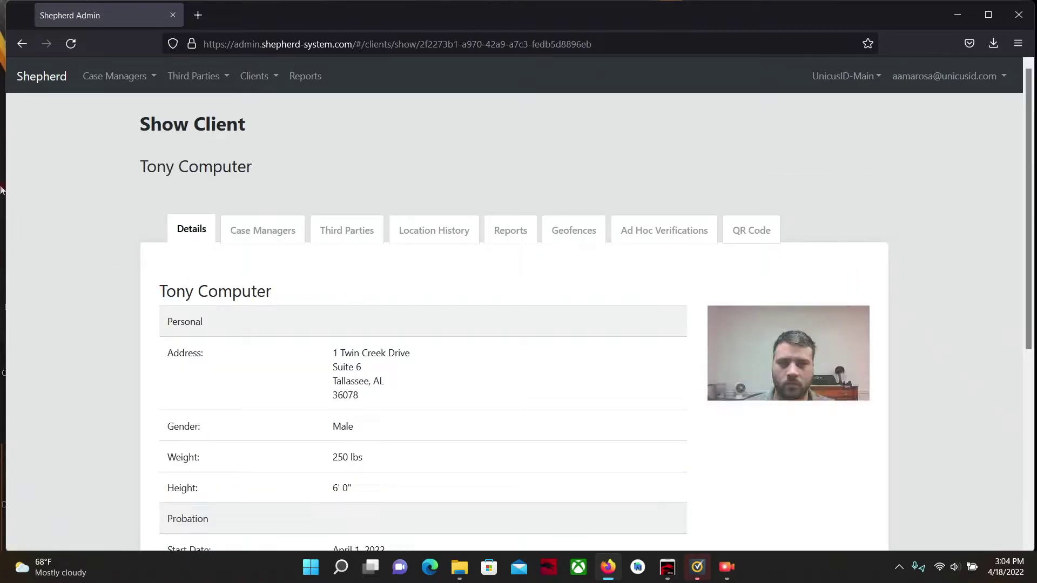
scroll(29, 183, down, 3)
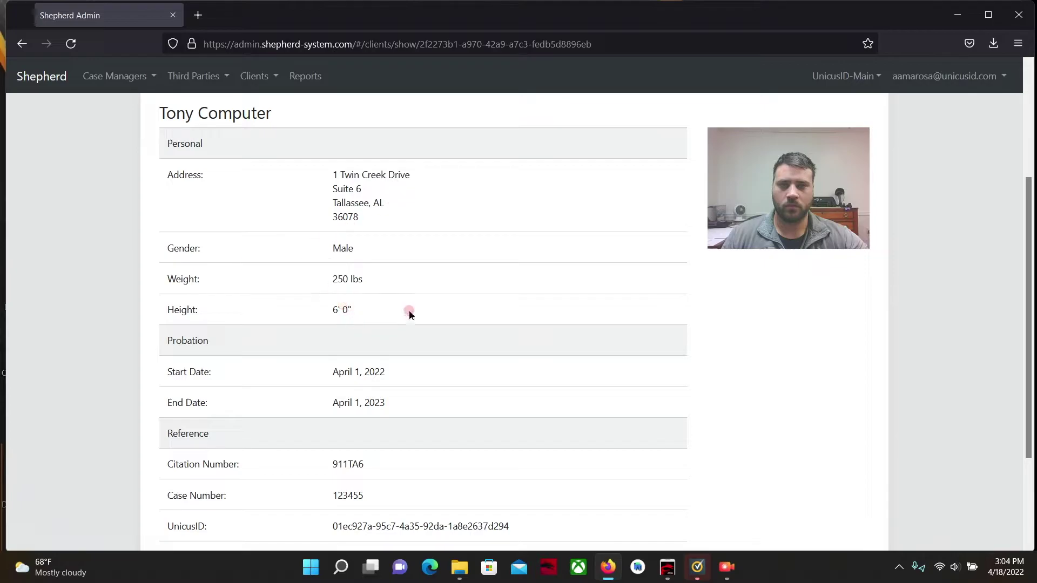
scroll(408, 315, down, 3)
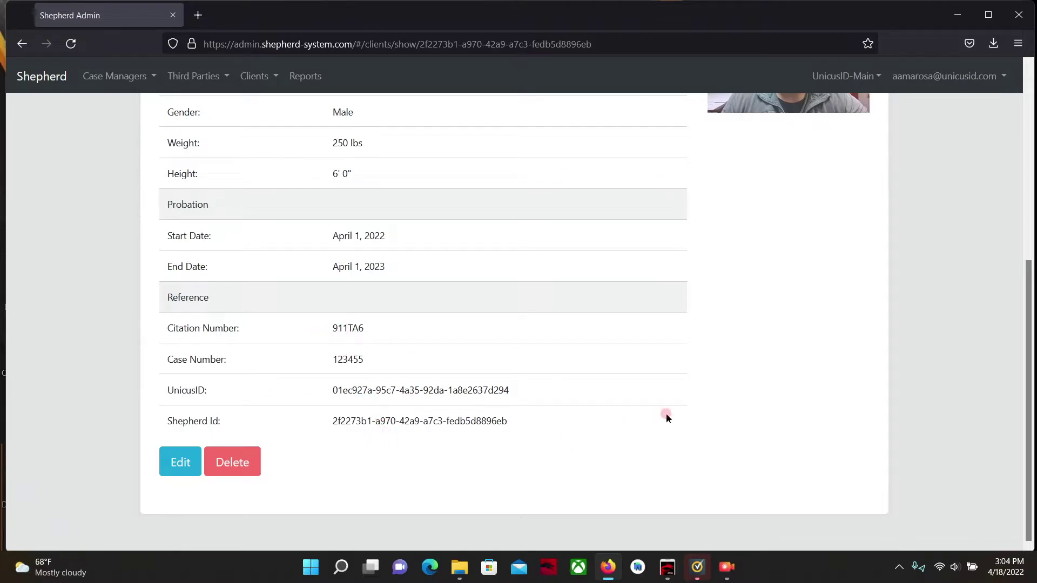
scroll(666, 416, up, 6)
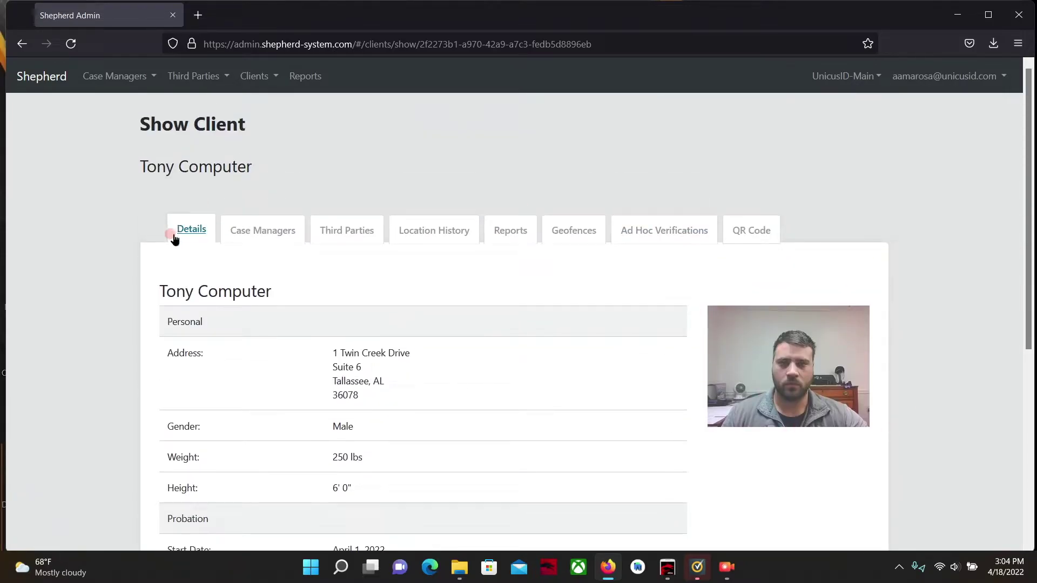
Check the client's assigned Case Managers and Third Parties.
click(248, 238)
scroll(378, 299, down, 1)
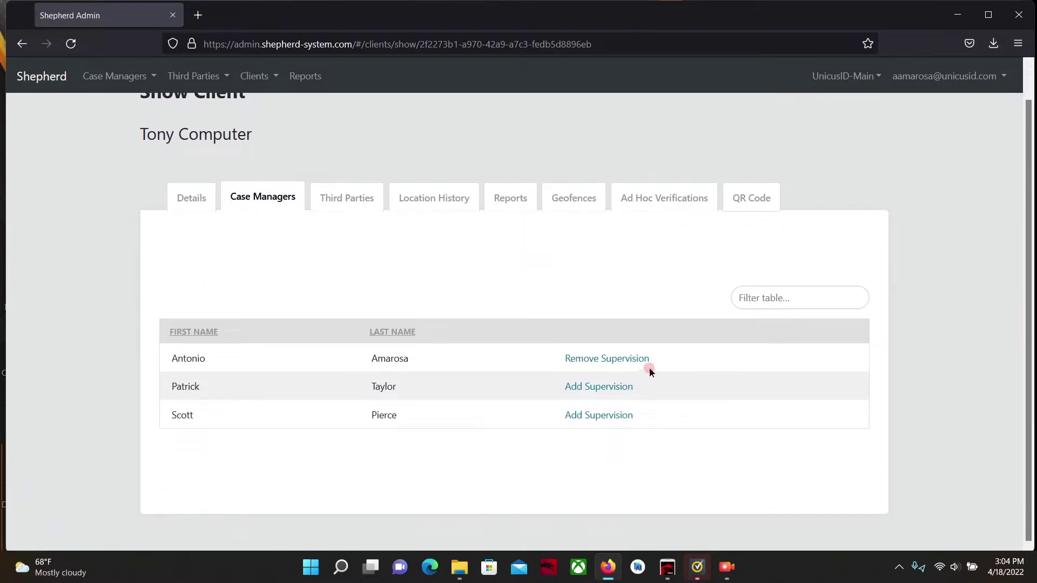
click(333, 200)
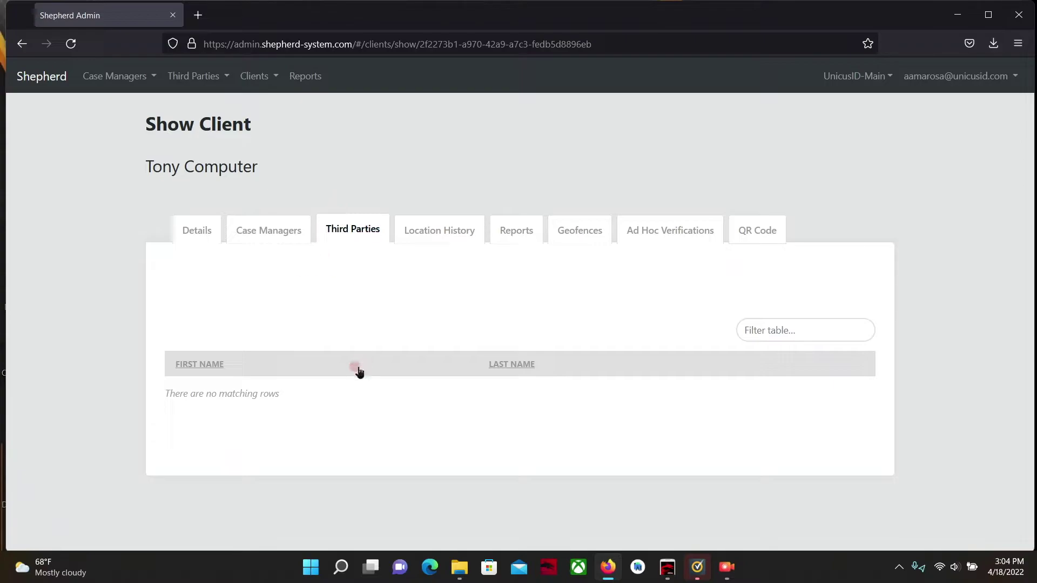
Review the client's 24-hour Location History entries at the Tallassee address.
click(442, 228)
scroll(370, 316, down, 10)
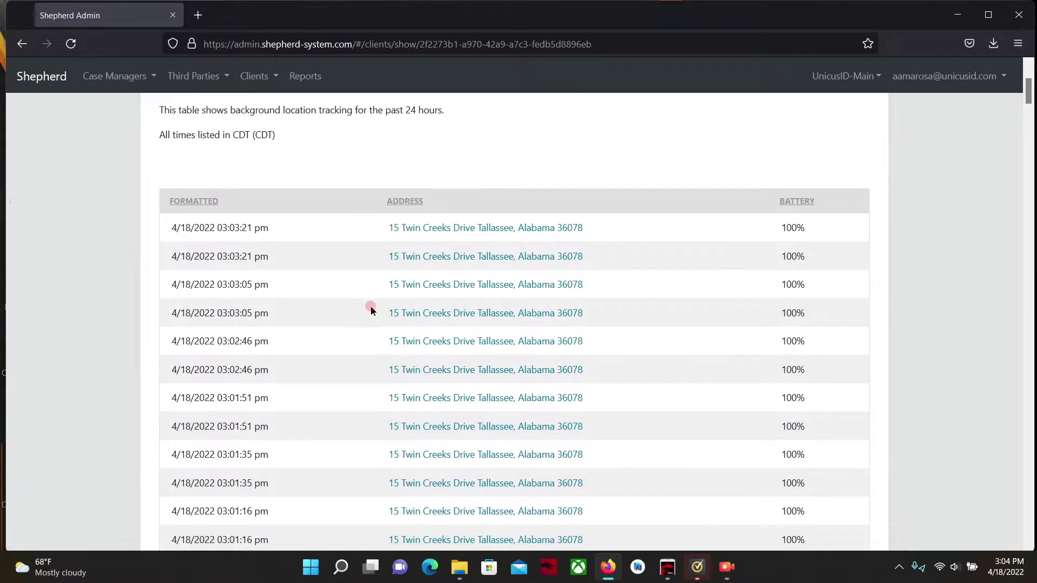
scroll(365, 316, down, 18)
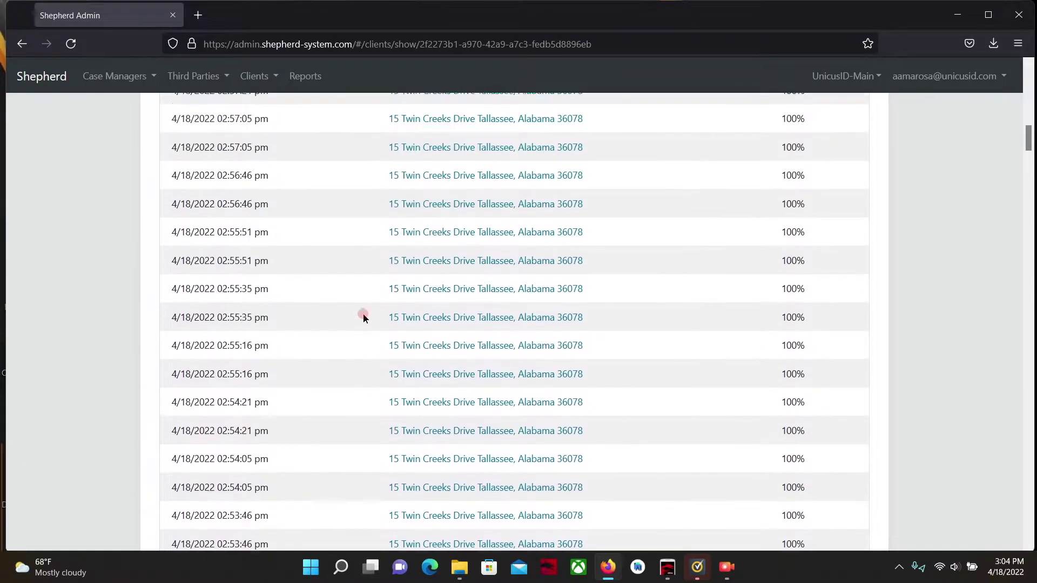
scroll(362, 320, down, 19)
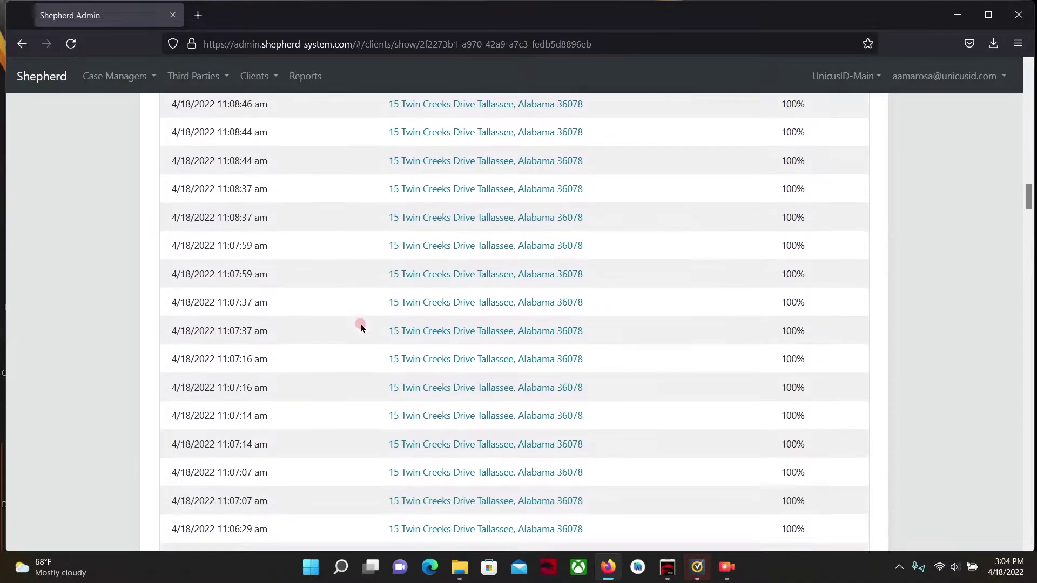
scroll(634, 504, down, 20)
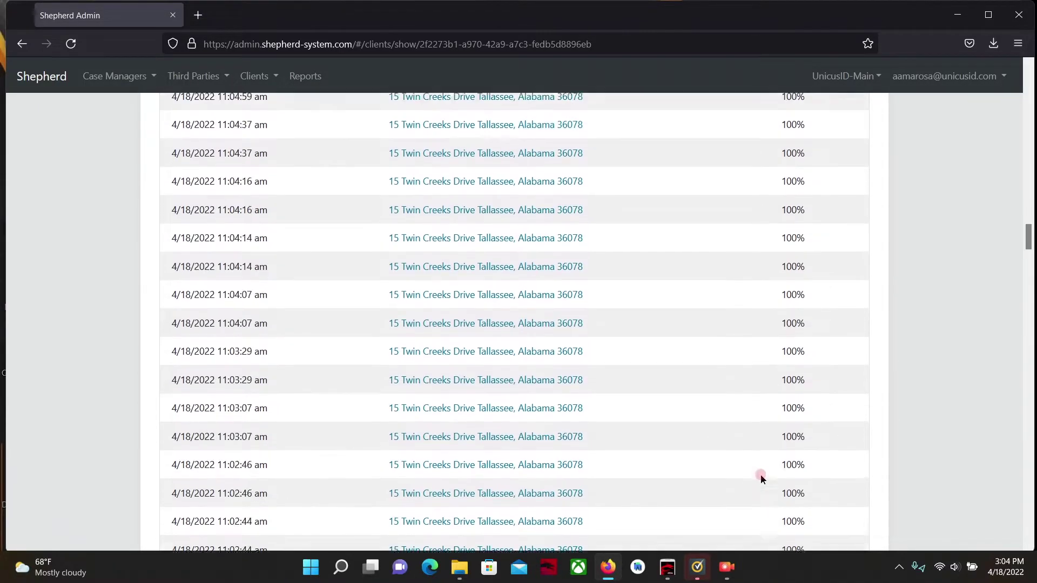
scroll(694, 451, down, 10)
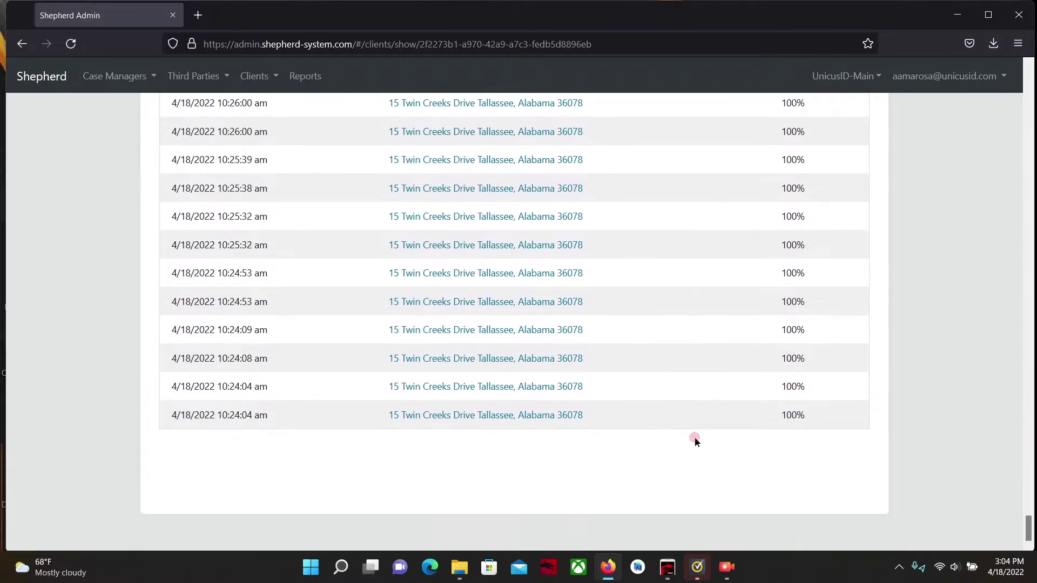
drag(1028, 532, 1028, 81)
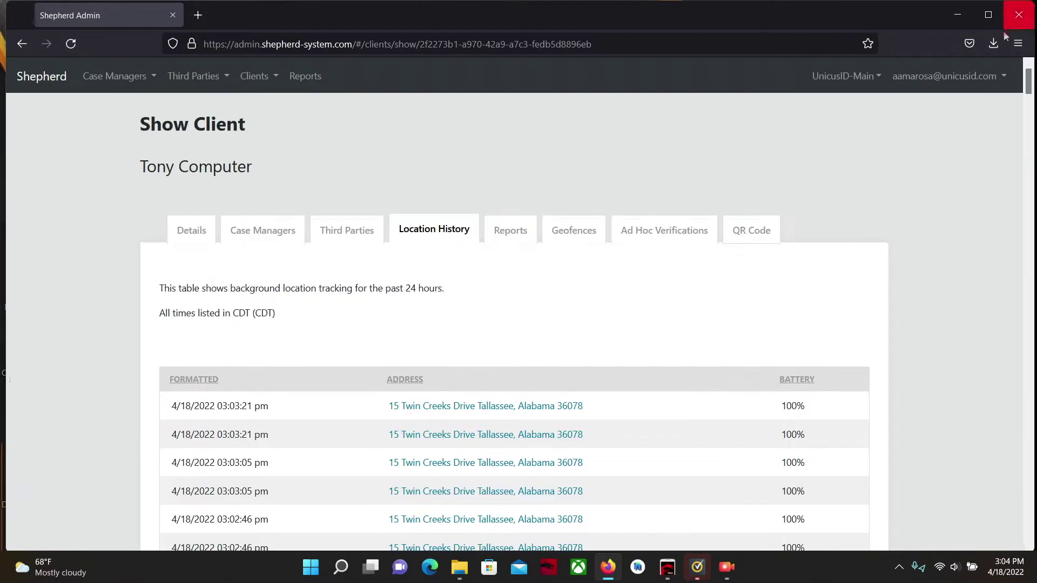
drag(231, 288, 451, 330)
drag(459, 291, 104, 277)
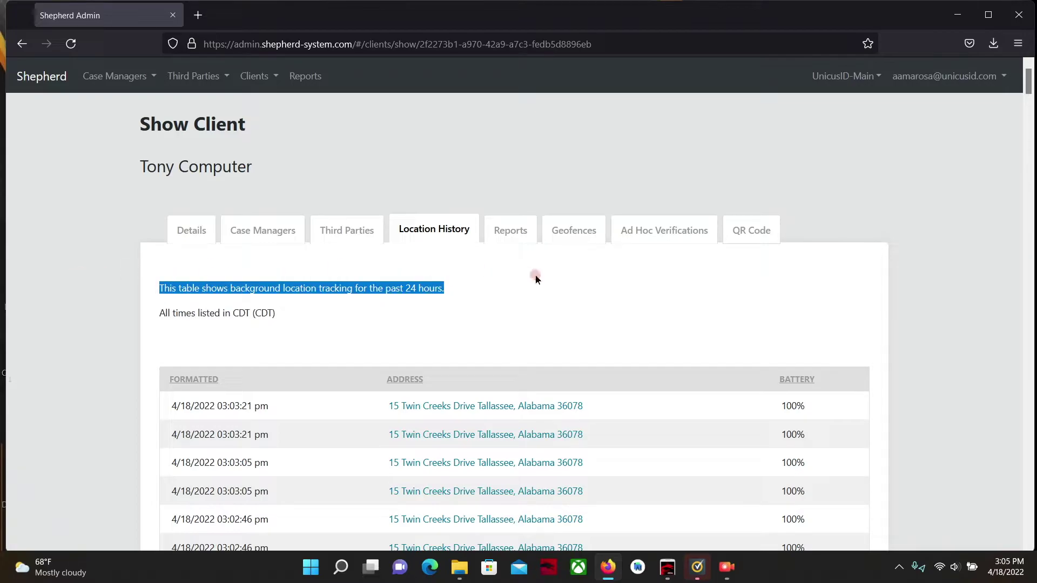
click(507, 268)
Generate a Location List report for 2022-04-01 to 2022-04-18.
click(511, 228)
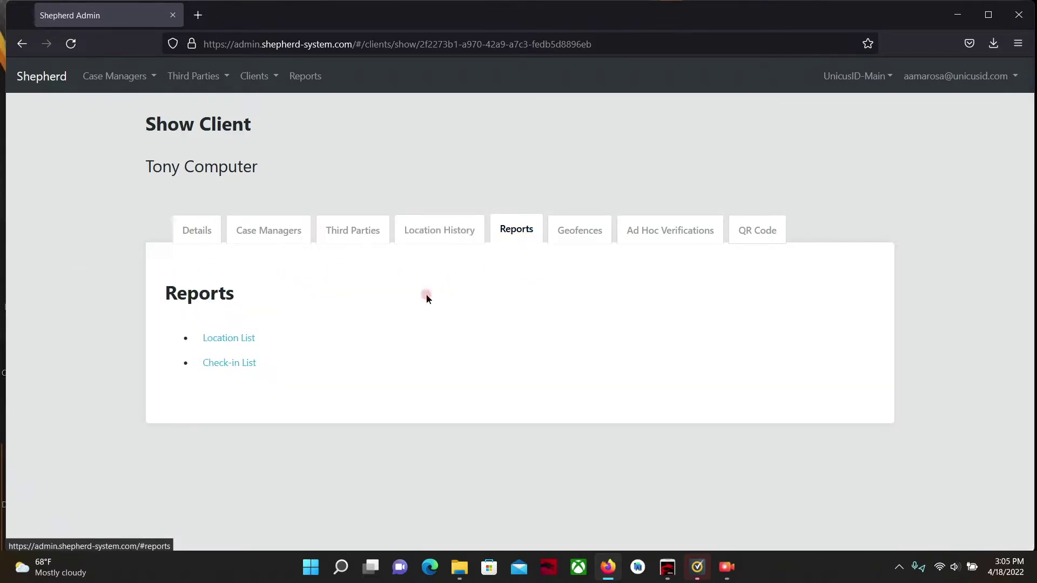
click(227, 338)
click(463, 165)
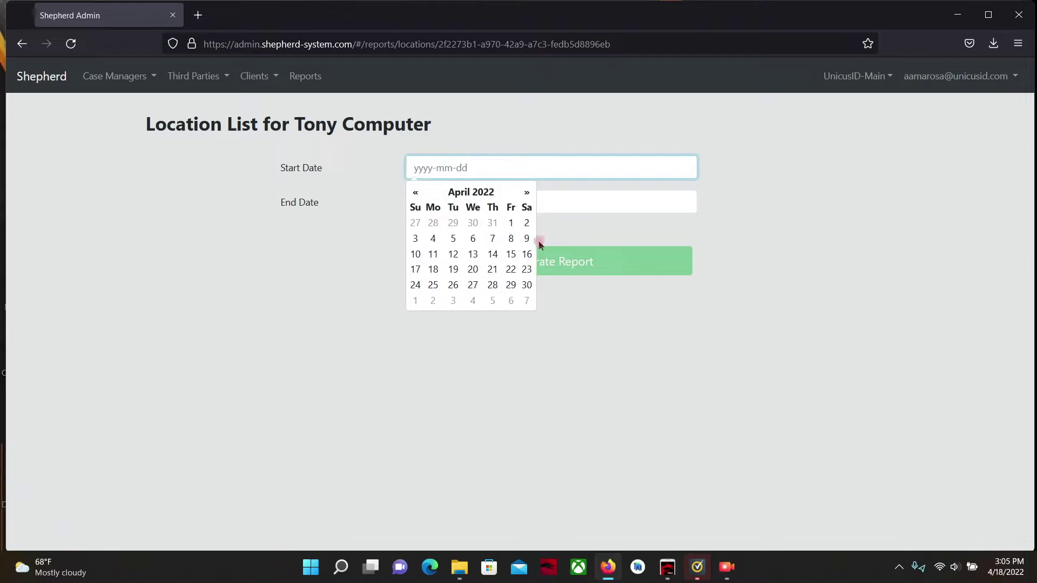
click(511, 223)
click(454, 202)
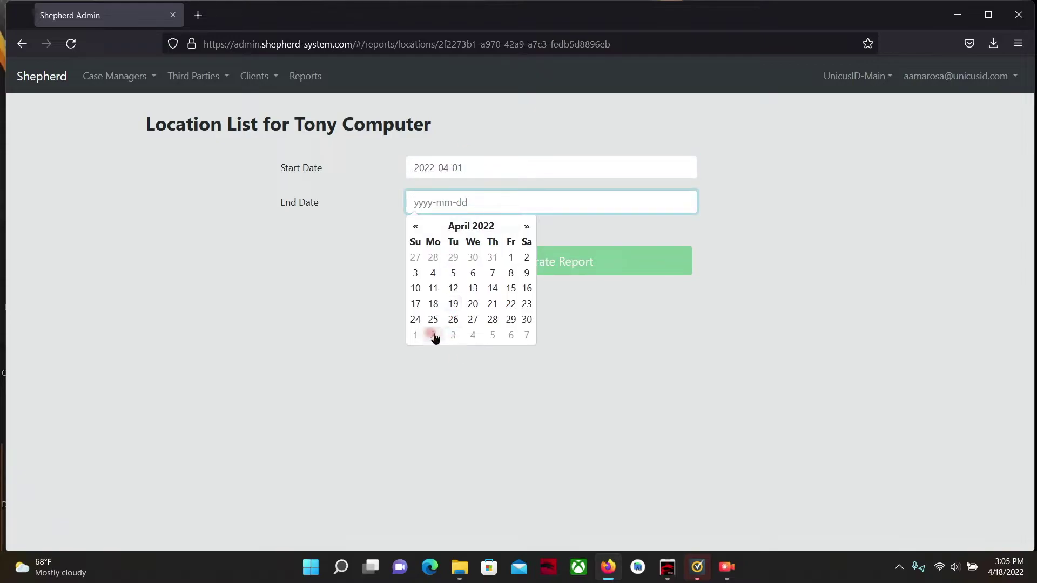
click(432, 303)
click(482, 265)
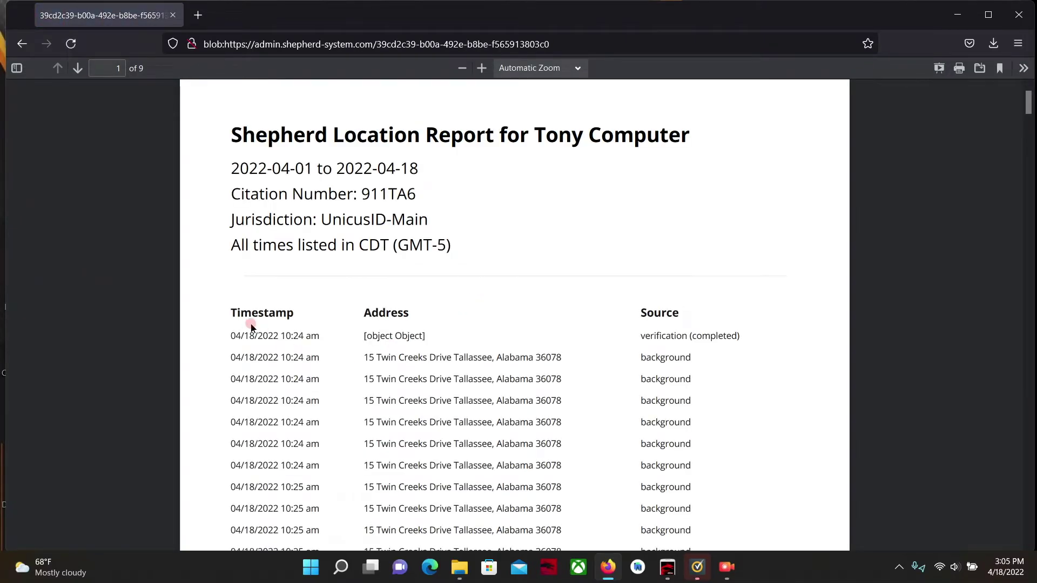
Scroll through the 9-page location report PDF and return to the Location List form.
scroll(251, 327, down, 6)
scroll(251, 327, down, 20)
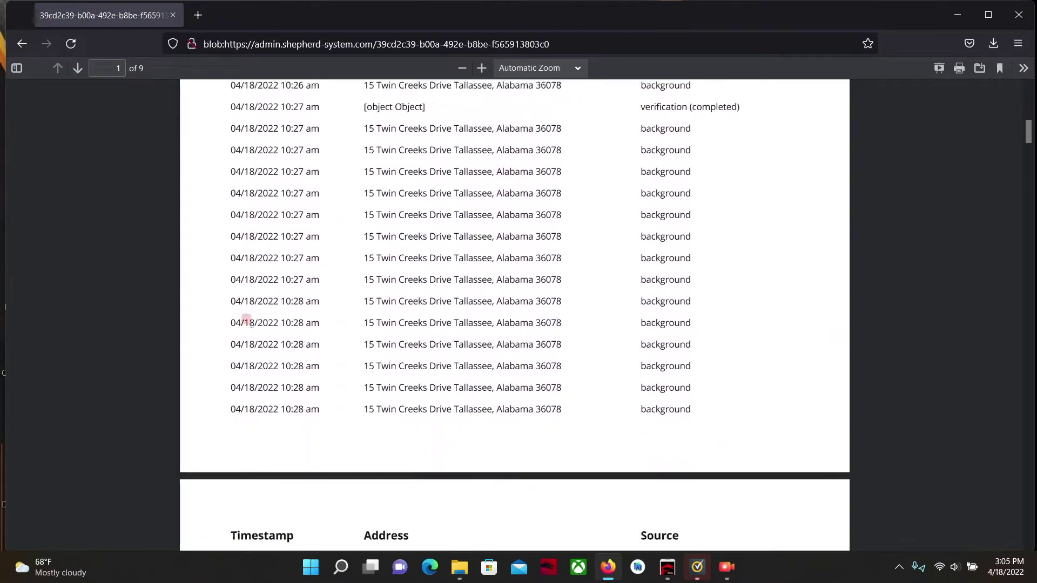
scroll(251, 326, down, 20)
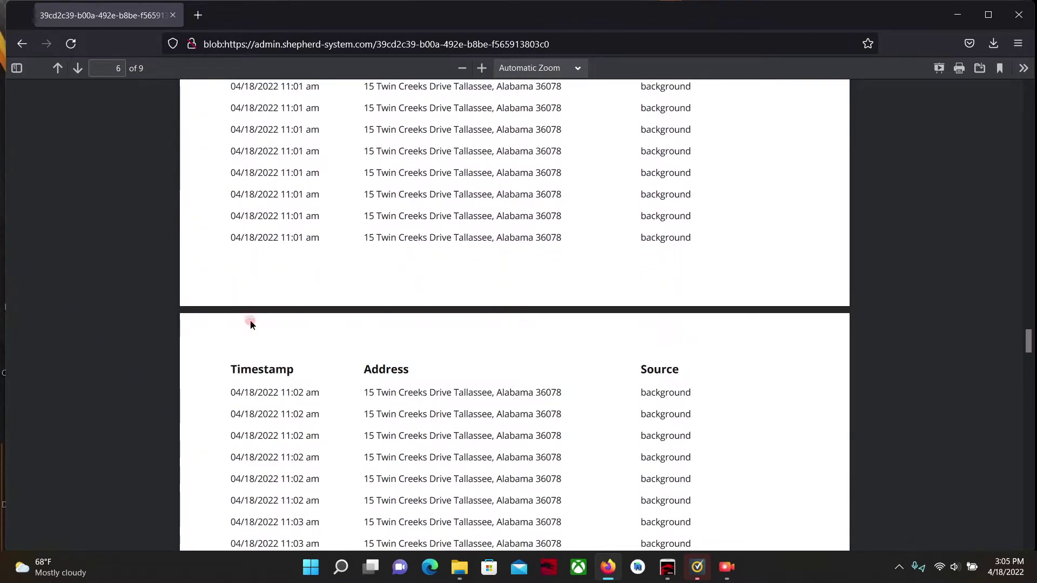
click(22, 43)
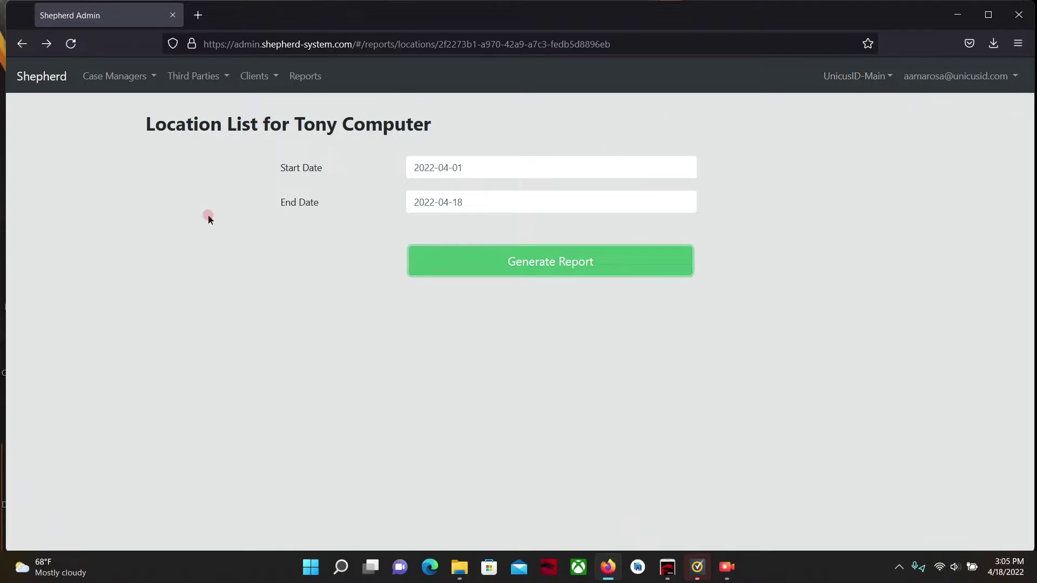
Move through the client menus to a new Create Client form.
click(255, 77)
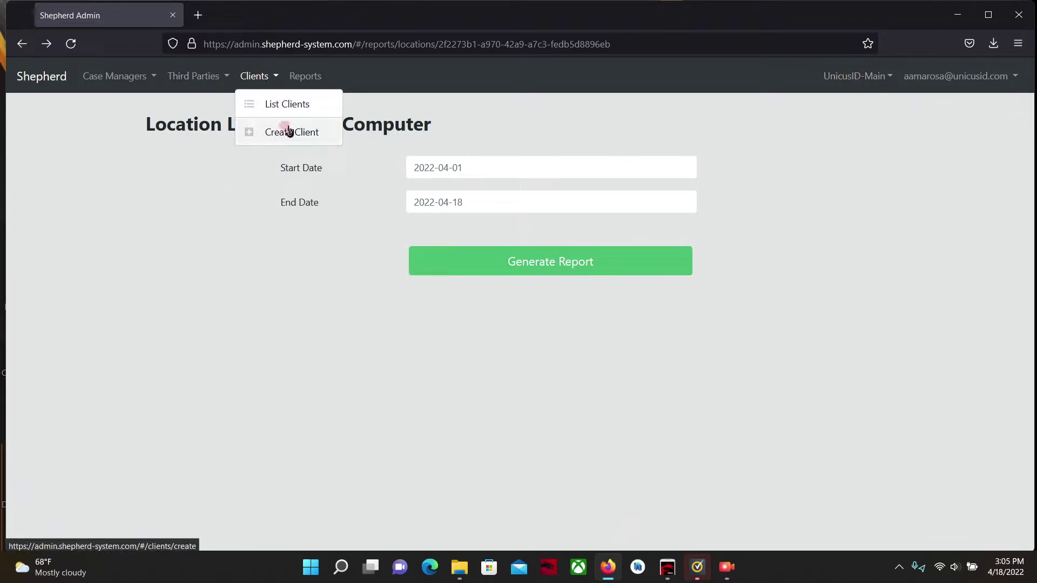
click(292, 77)
click(264, 76)
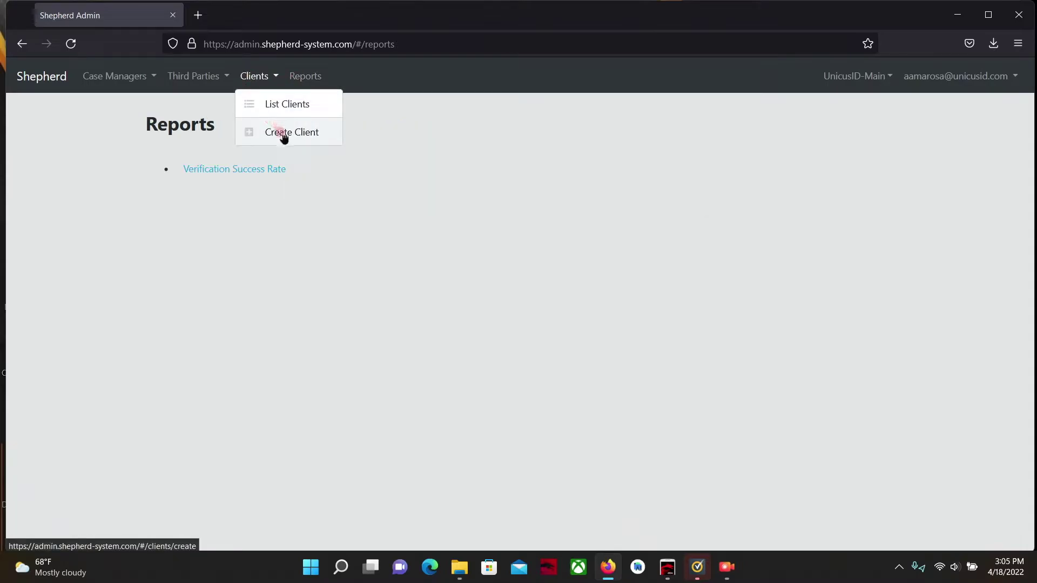
click(254, 76)
click(254, 75)
click(284, 103)
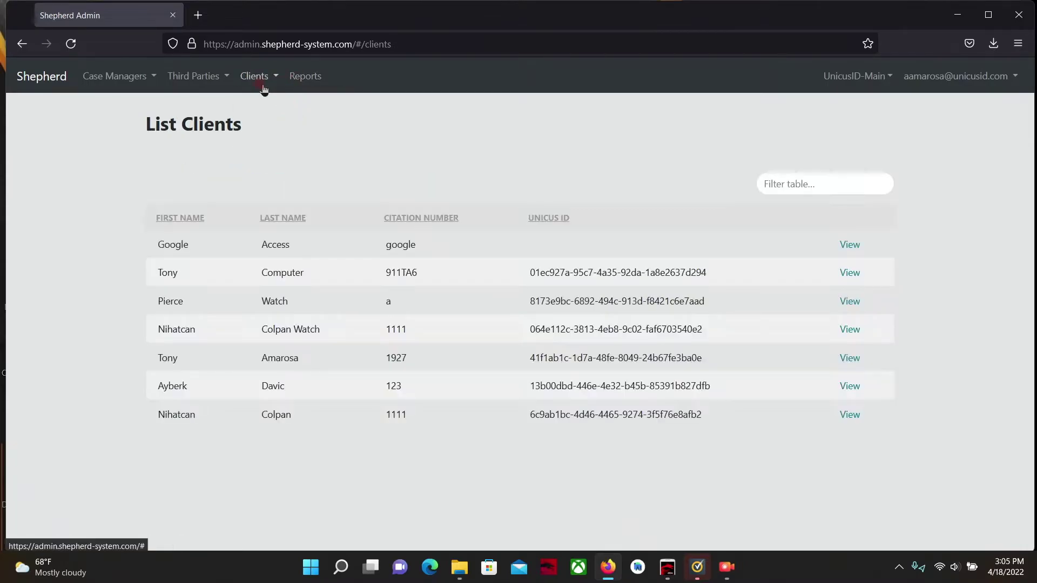
click(265, 78)
click(291, 133)
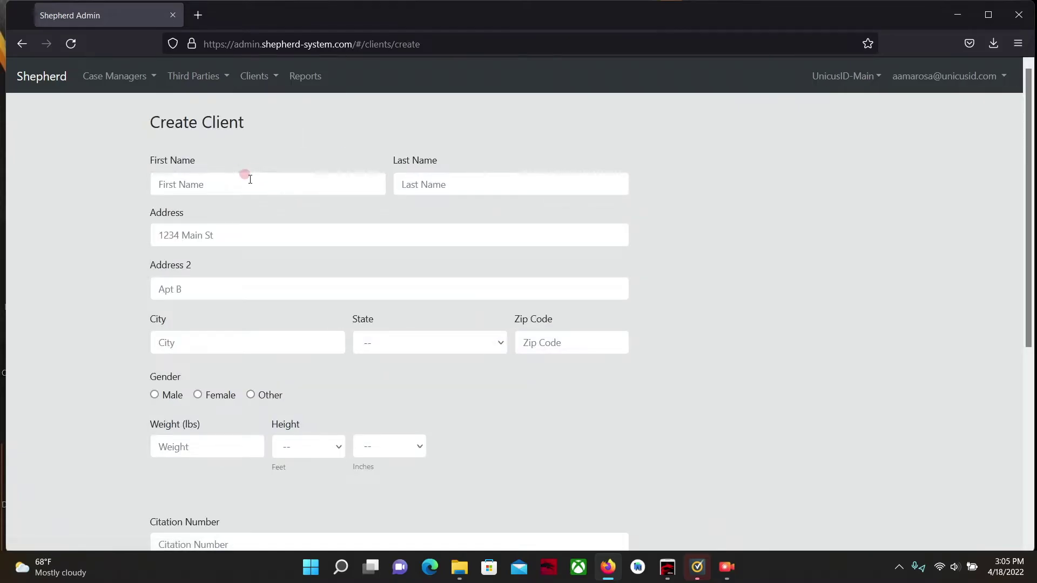
Enter the client's first and last name, street address, city, state and zip code.
click(243, 177)
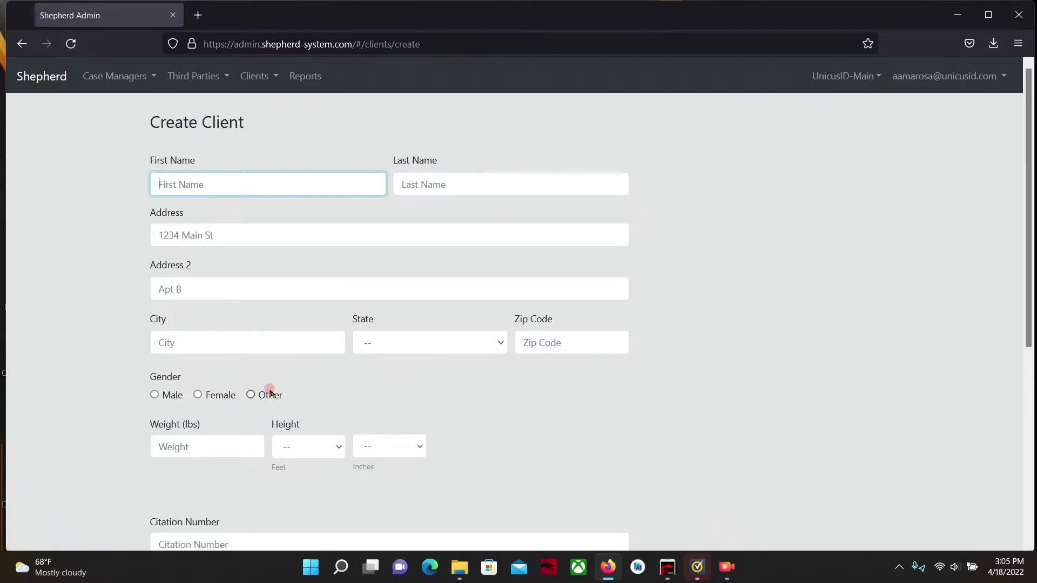
key(Tab)
text(ta)
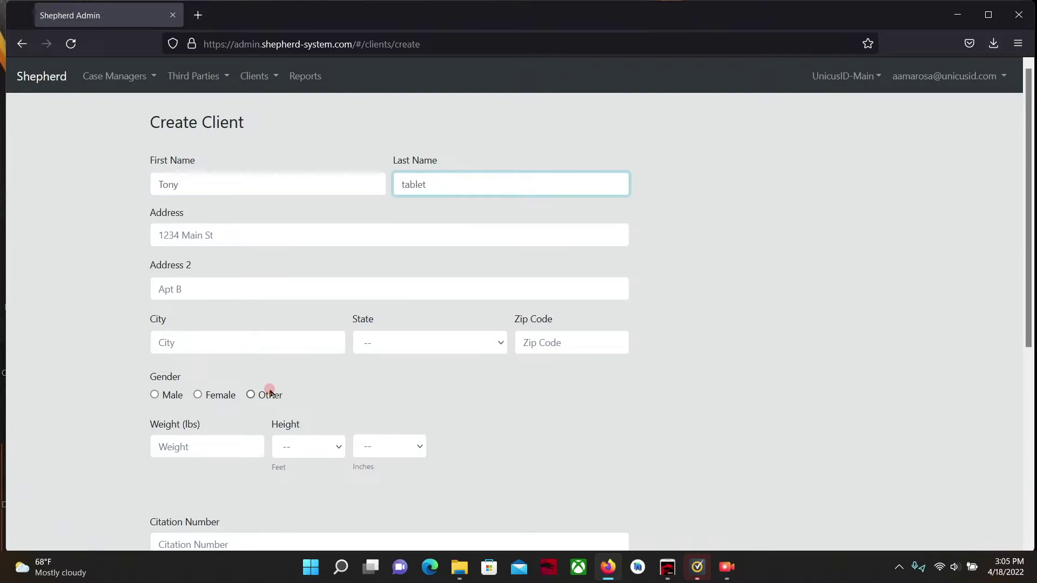
key(Tab)
text(1)
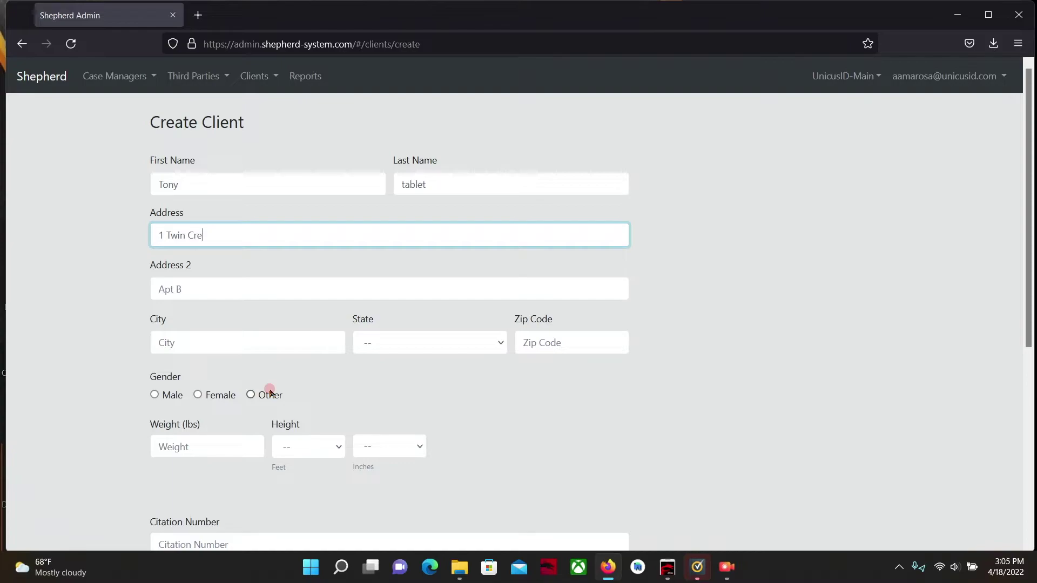
key(Tab)
key(Tab)
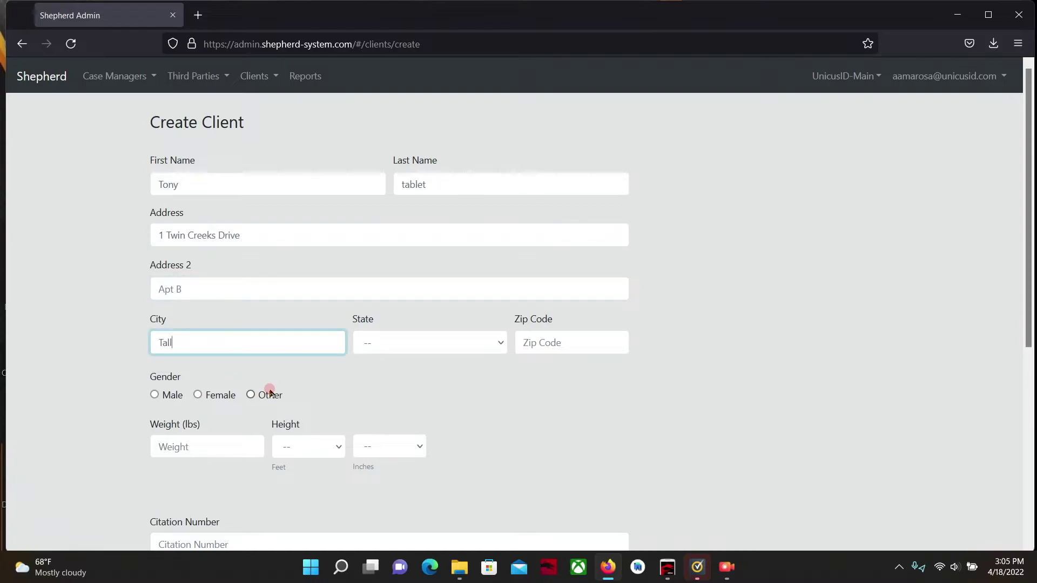
key(Tab)
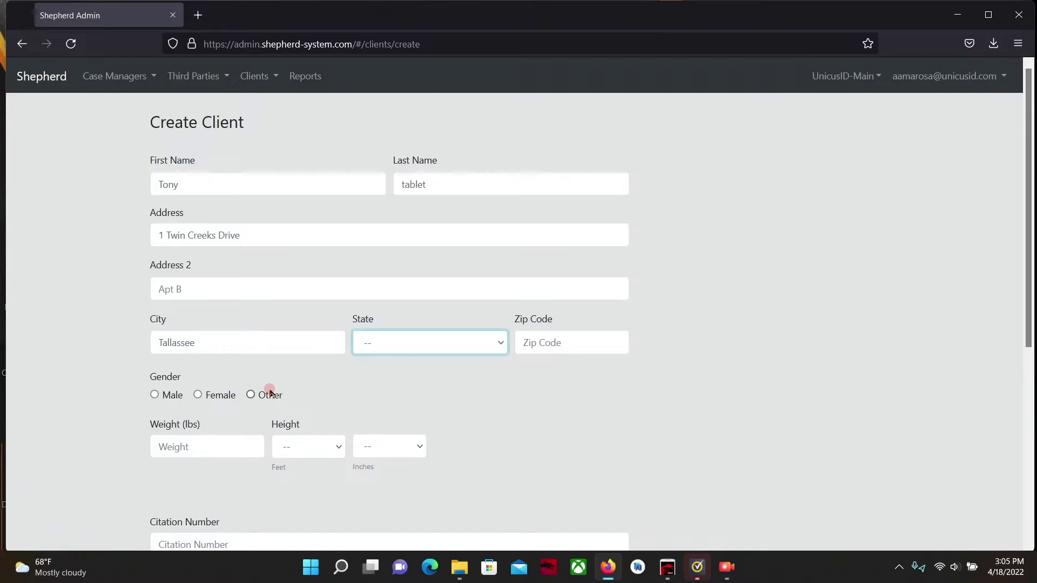
key(Tab)
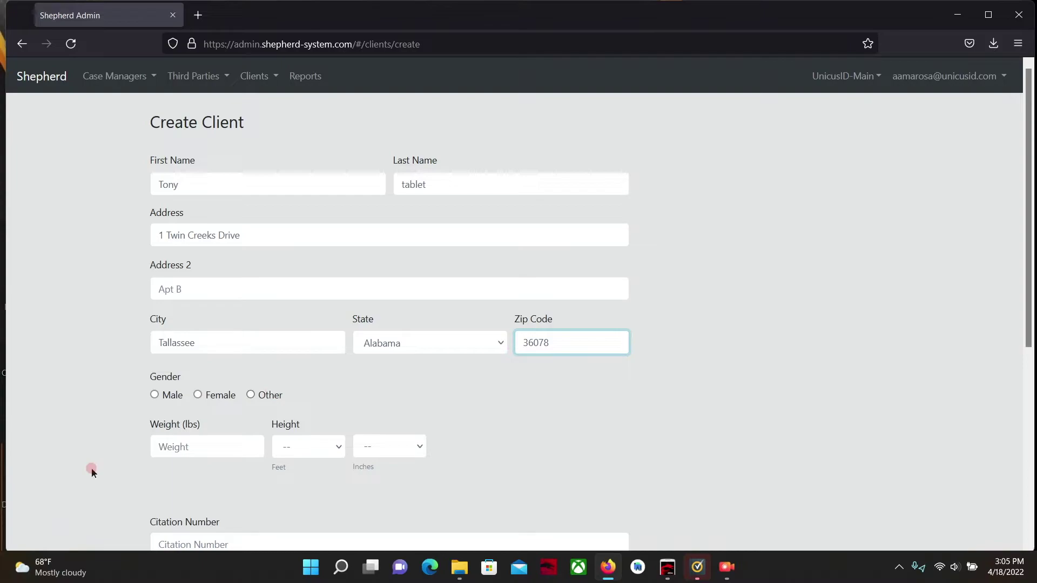
Set gender to Male, weight to 250 lbs and height to 6 ft 0 in.
click(154, 394)
click(193, 451)
text(250)
click(330, 448)
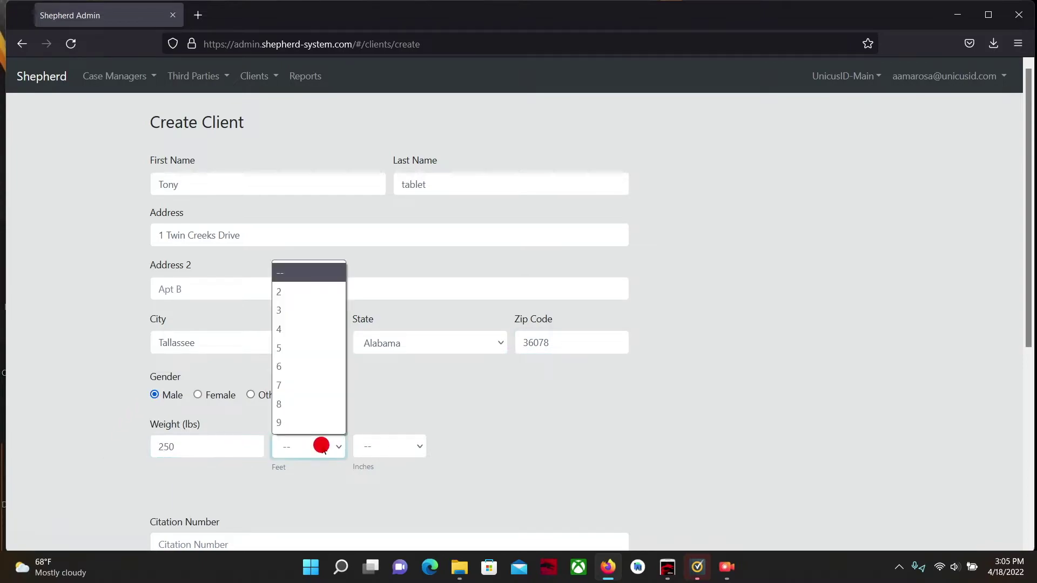
click(343, 408)
click(393, 445)
click(399, 217)
click(234, 493)
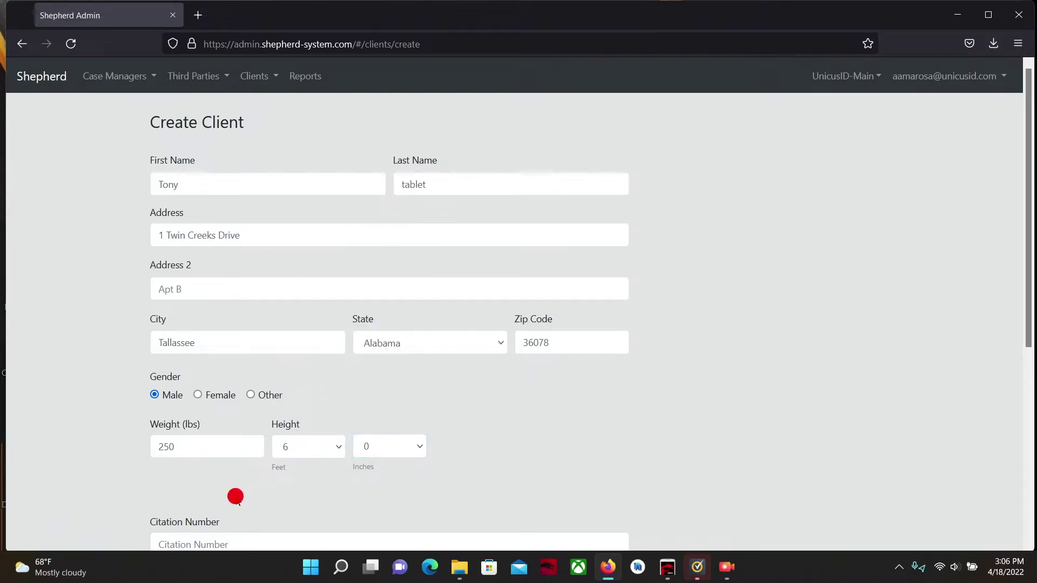
Enter citation number TABLET and case number TEST.
scroll(232, 497, down, 3)
click(223, 367)
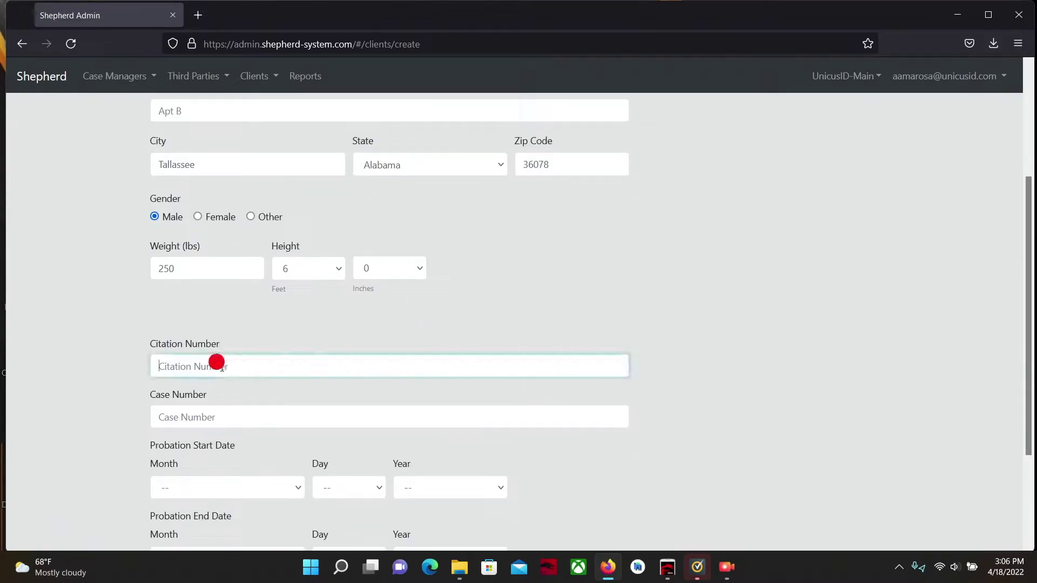
text(T)
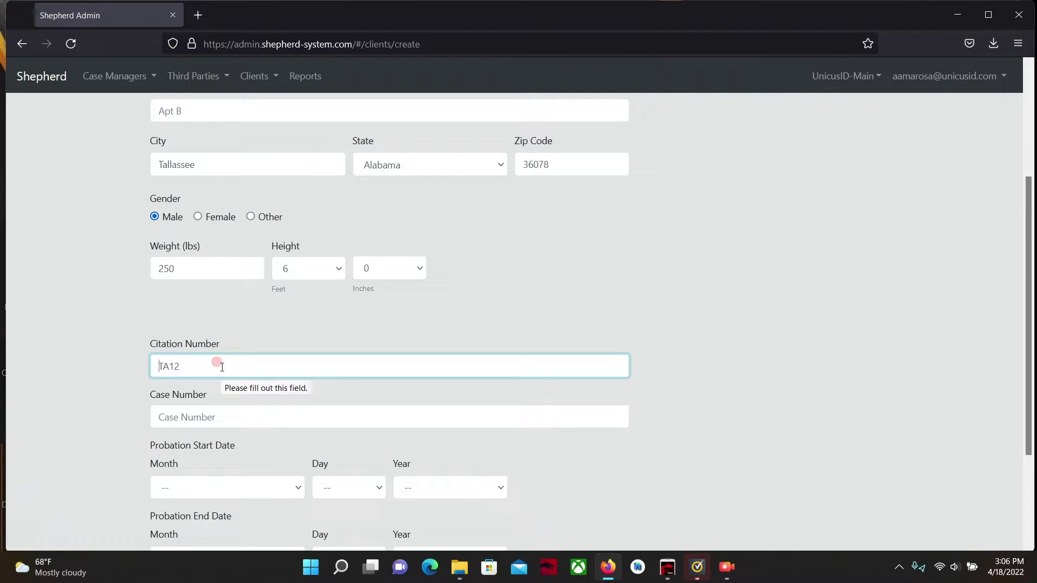
key(BackSpace)
text(TABLET)
click(218, 420)
text(TEST)
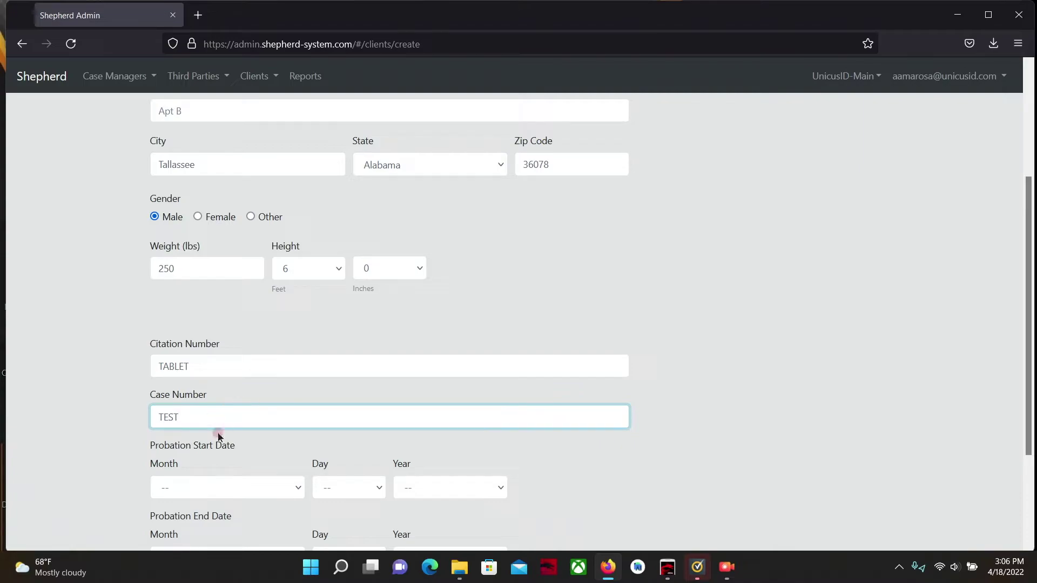
Set the probation start date to April 18, 2022.
scroll(227, 427, down, 3)
click(264, 346)
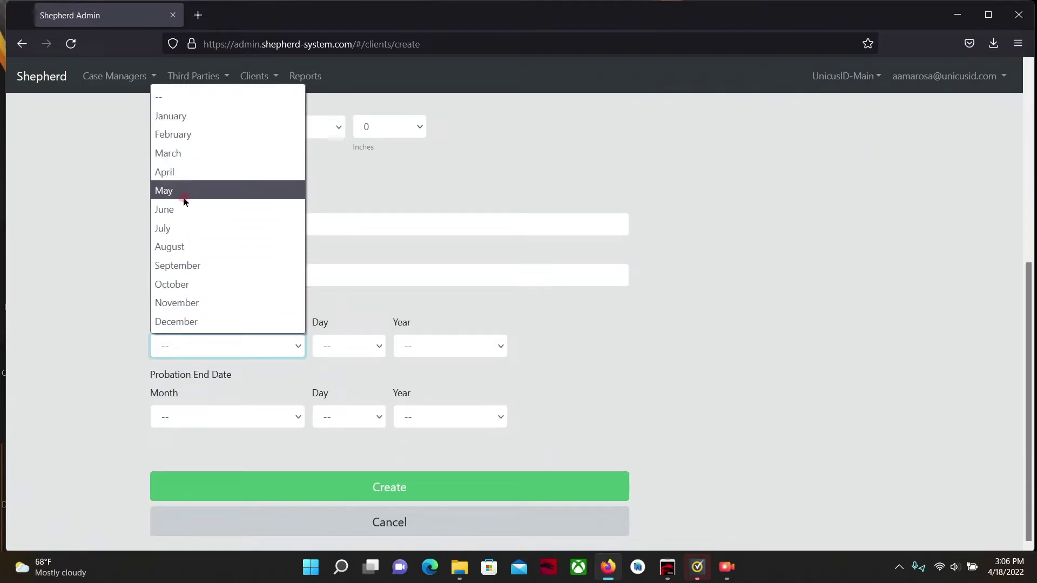
click(181, 172)
click(372, 346)
scroll(372, 264, down, 3)
click(335, 134)
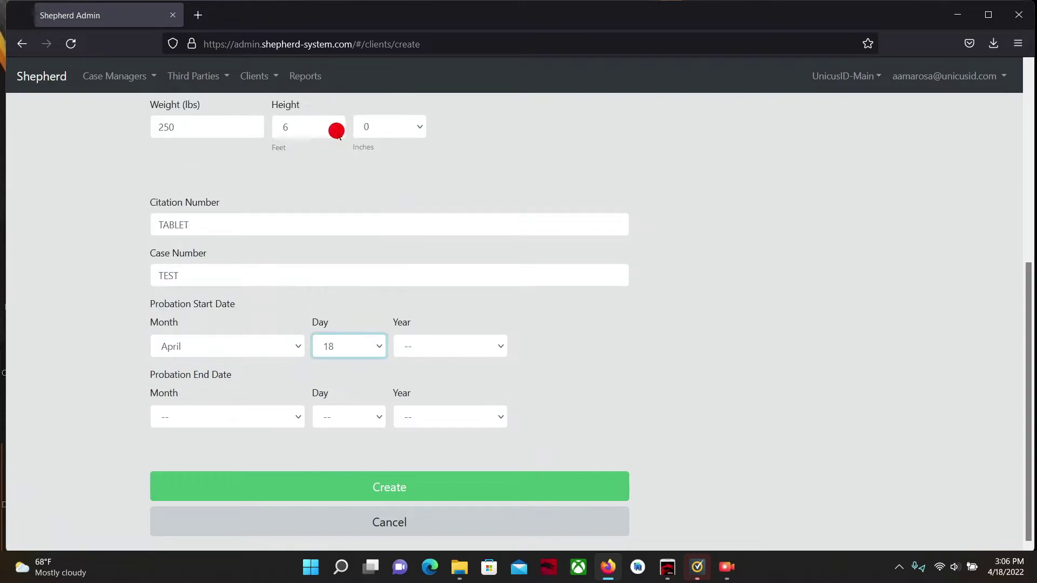
click(489, 348)
scroll(459, 292, down, 1)
scroll(455, 249, down, 15)
scroll(454, 248, up, 12)
scroll(453, 253, down, 5)
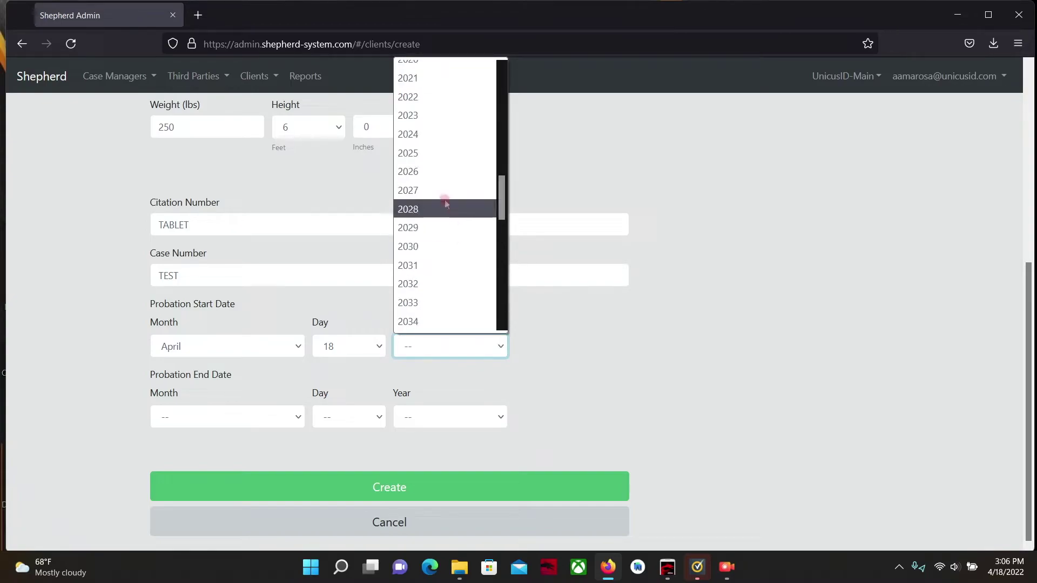
click(447, 99)
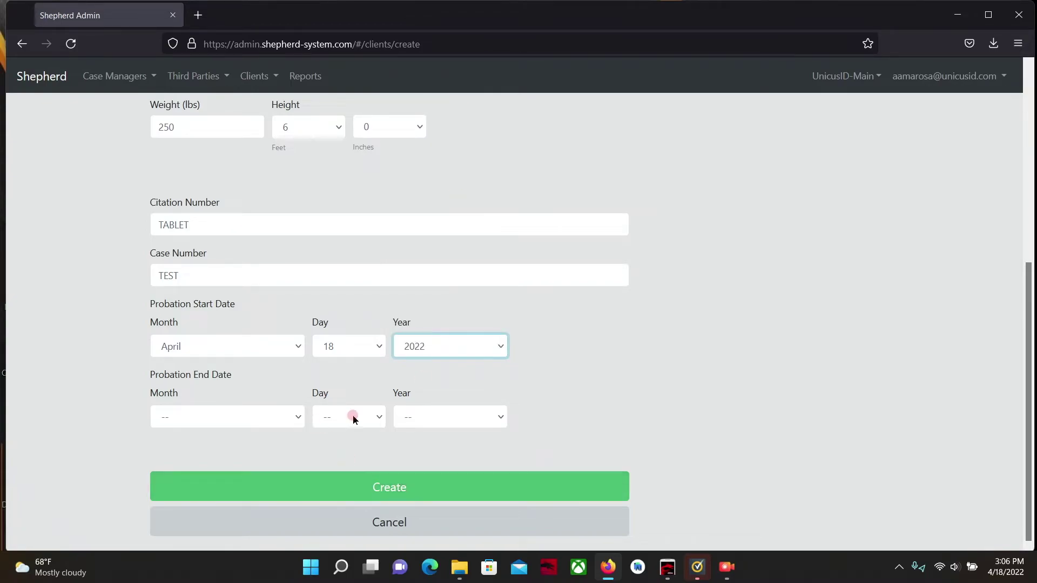
Set the probation end date to April 20, 2022, correcting the year from 2023.
click(467, 417)
scroll(442, 216, down, 5)
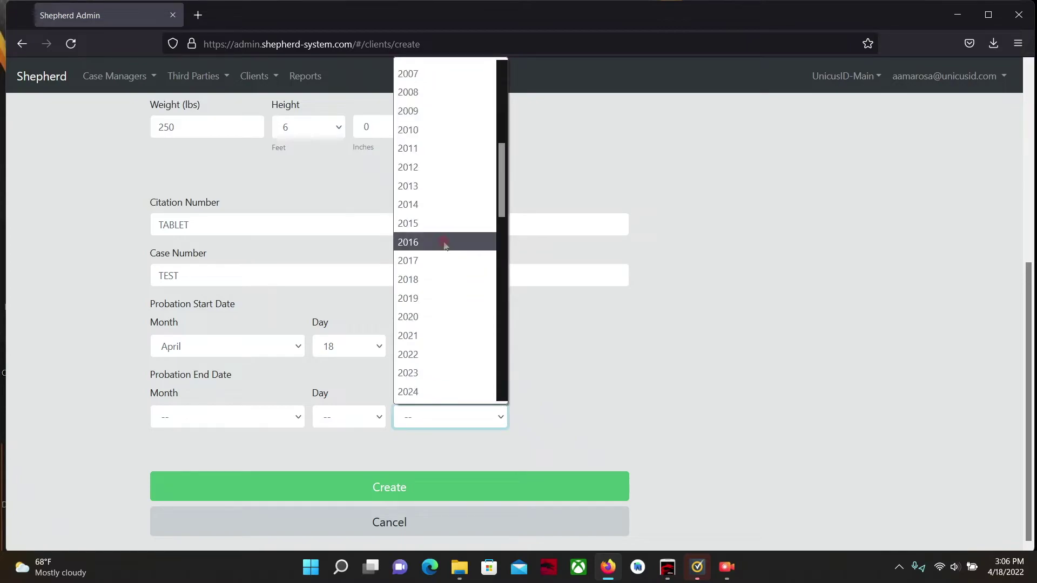
click(427, 372)
click(357, 419)
scroll(362, 278, down, 1)
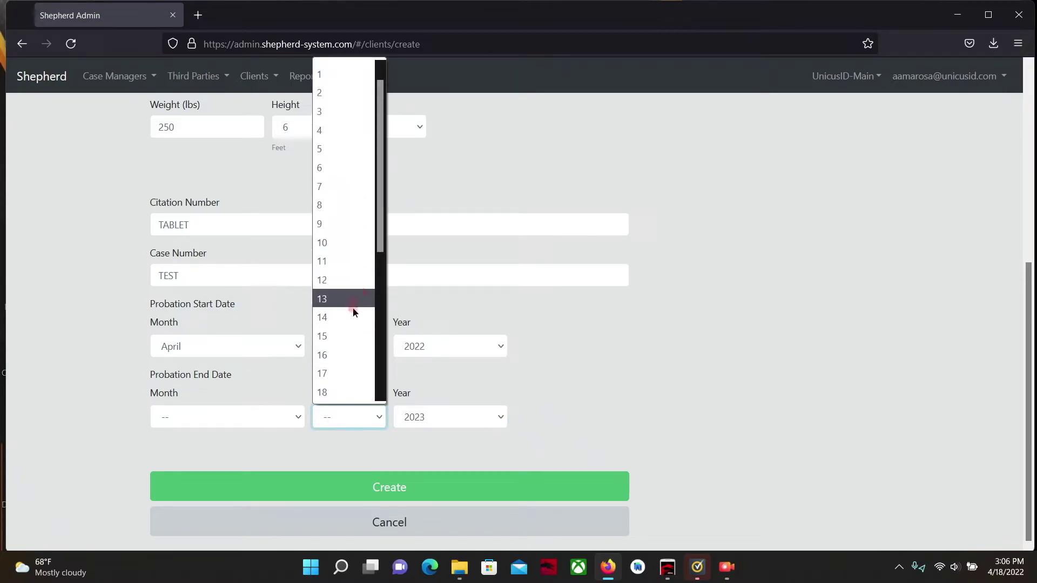
scroll(343, 299, down, 3)
click(342, 186)
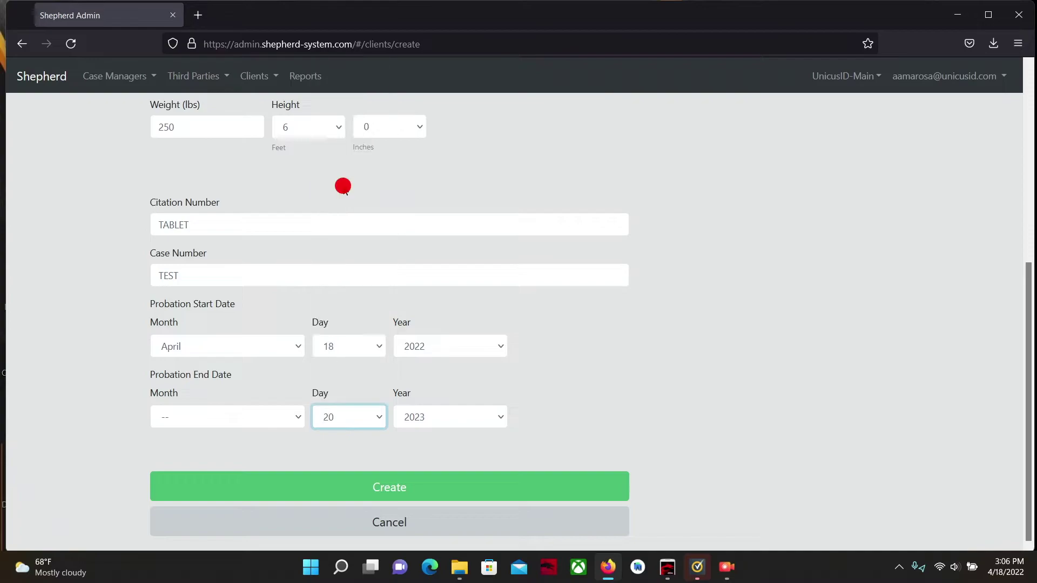
click(292, 417)
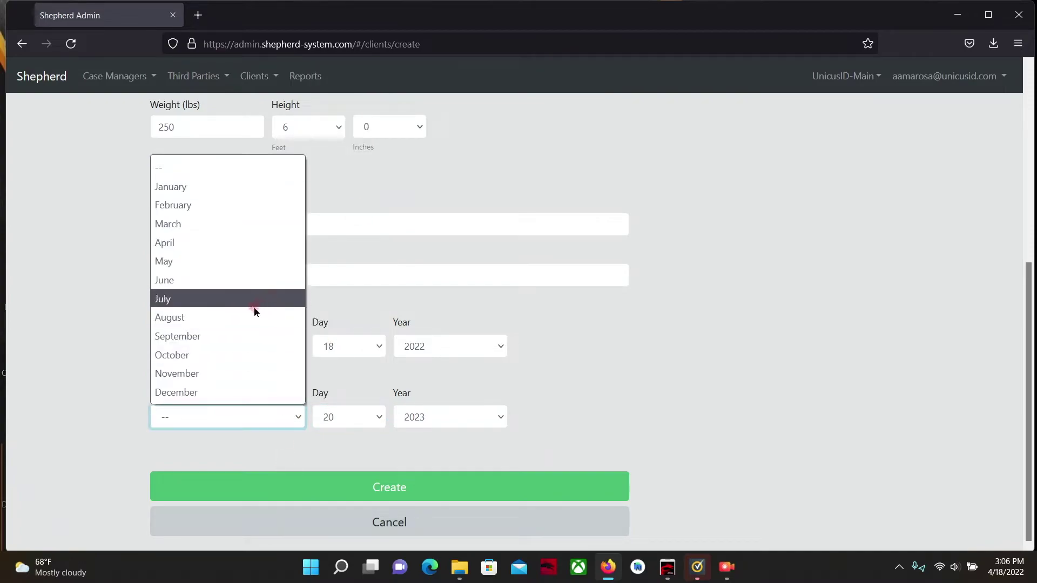
click(183, 244)
click(24, 409)
click(497, 421)
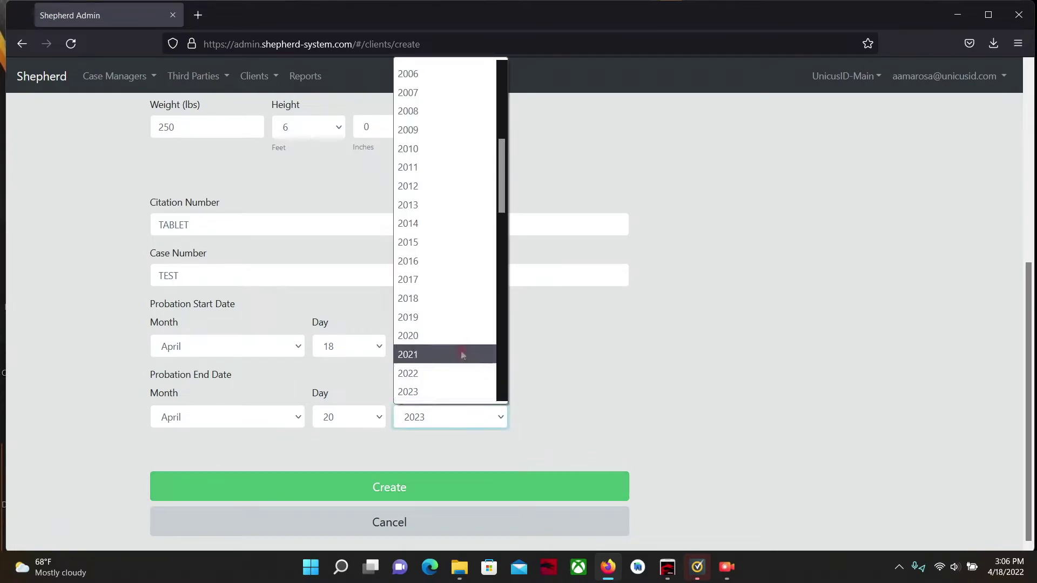
click(430, 388)
click(378, 486)
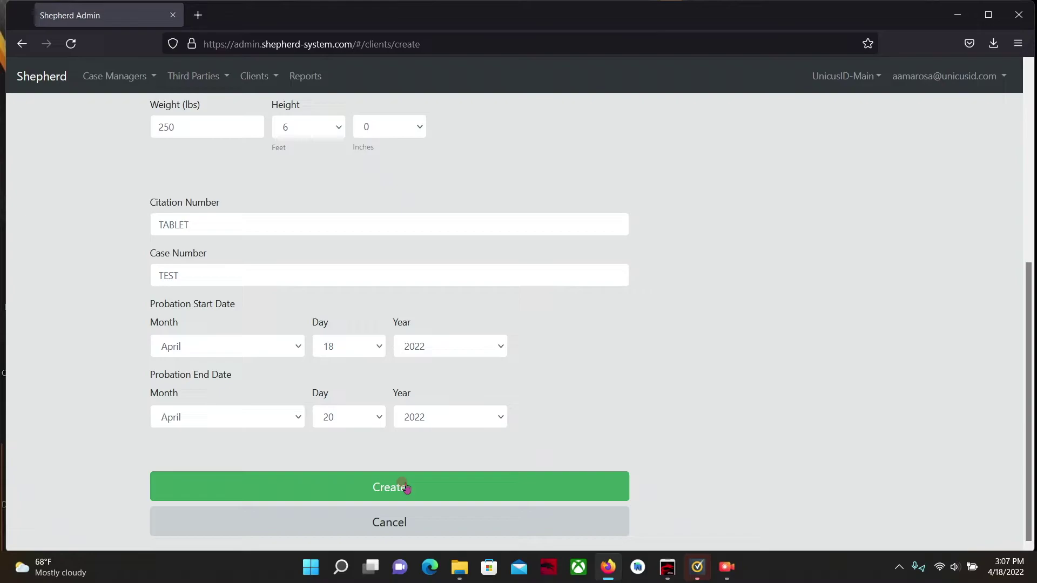
Create the client record so its registration QR code appears.
click(405, 486)
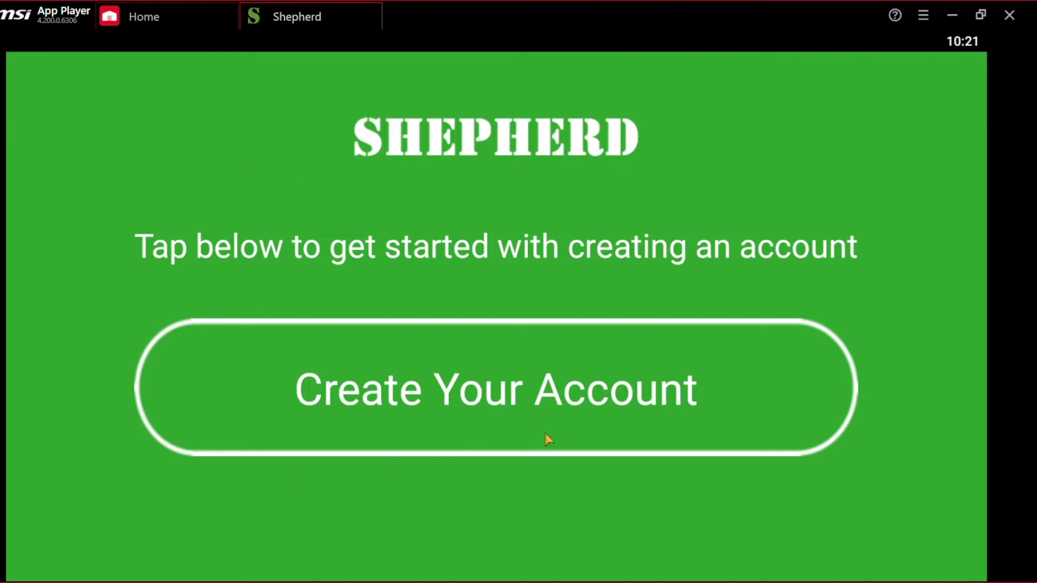
Start account creation, allow camera and location access, and accept the location data notice.
click(490, 404)
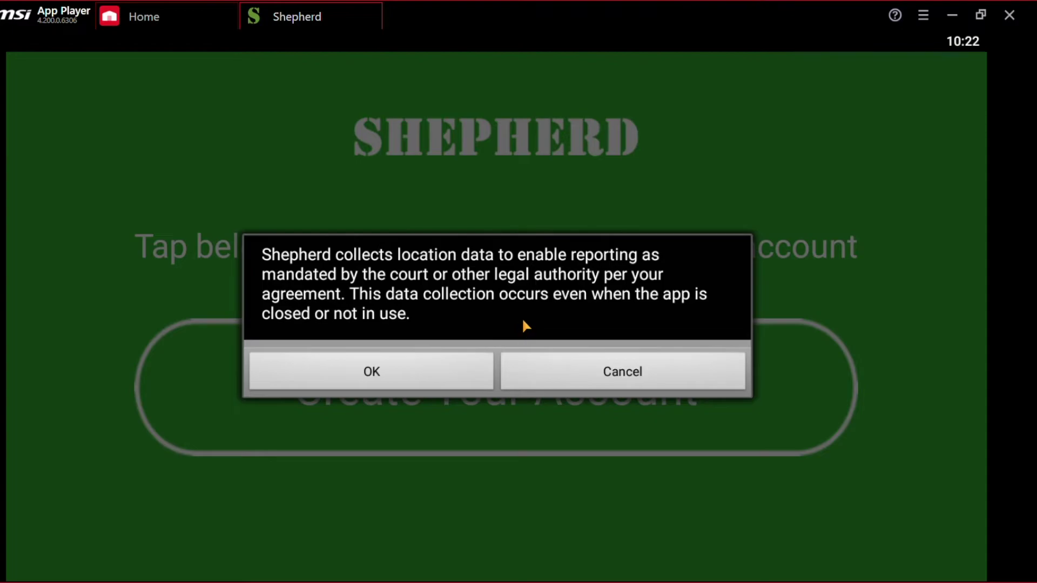
click(405, 370)
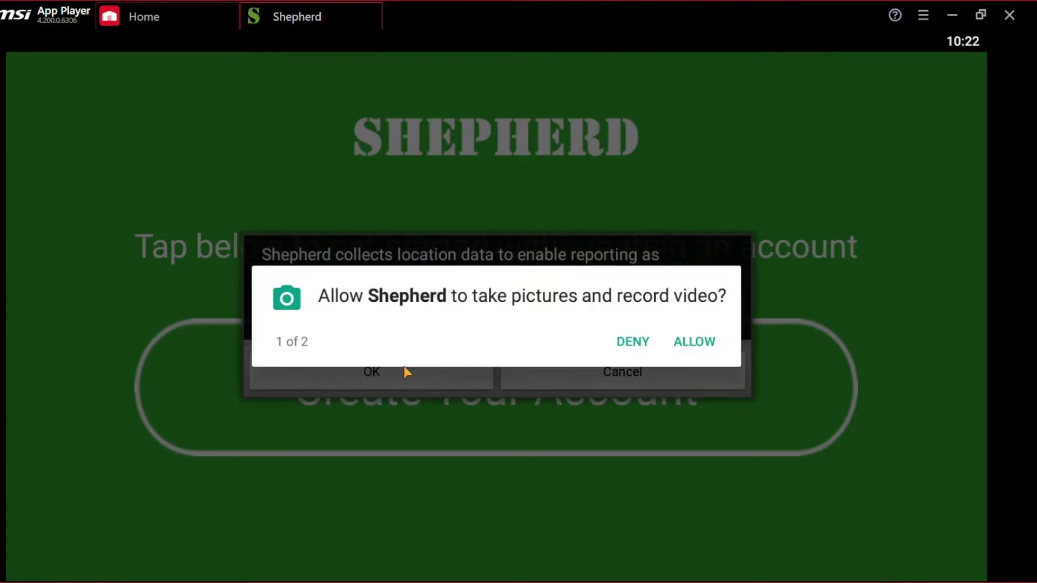
click(711, 342)
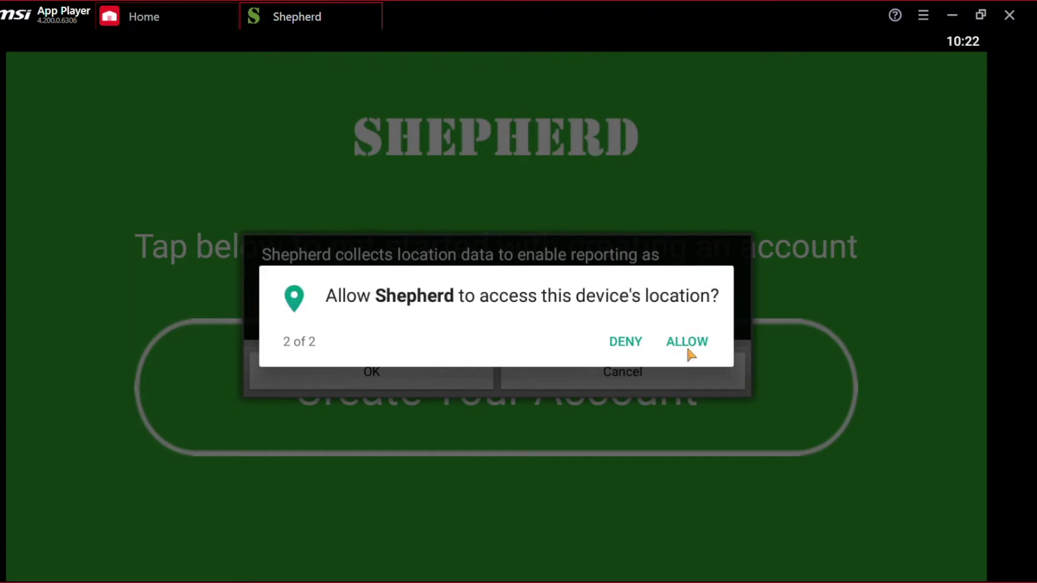
click(688, 346)
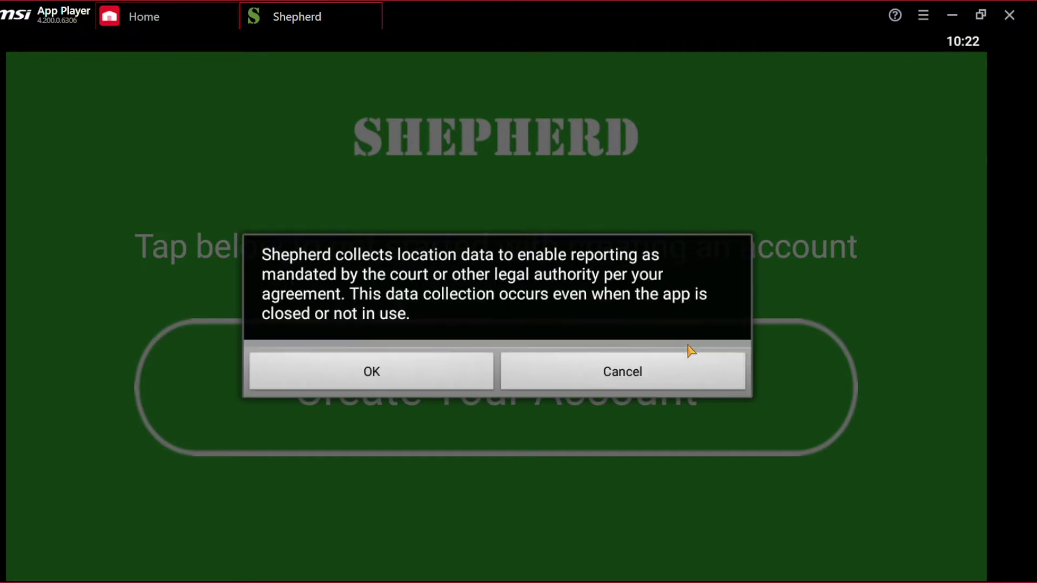
click(408, 386)
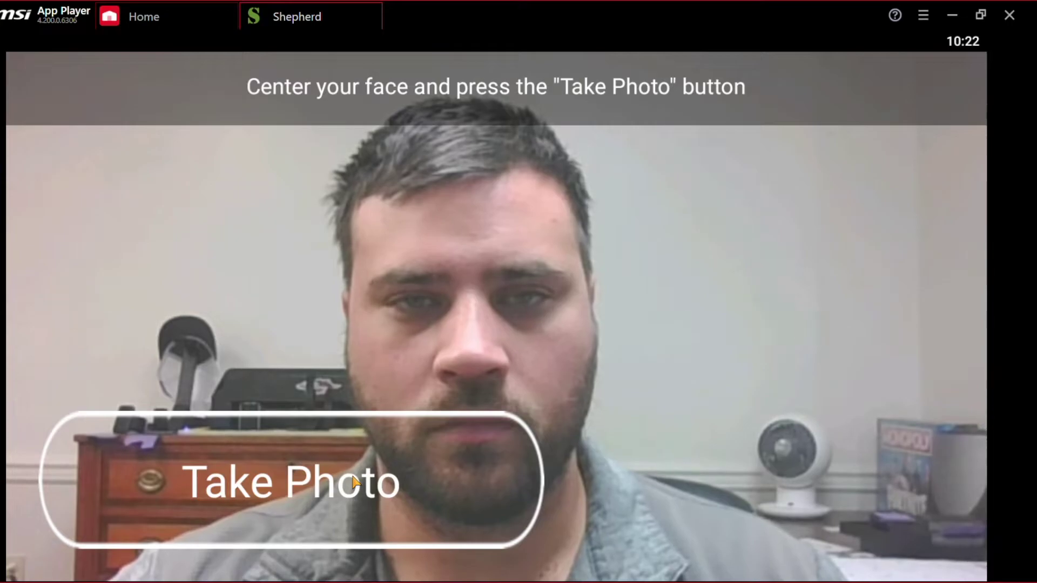
Take and upload the face photo, then continue to the main screen after enrollment.
click(355, 482)
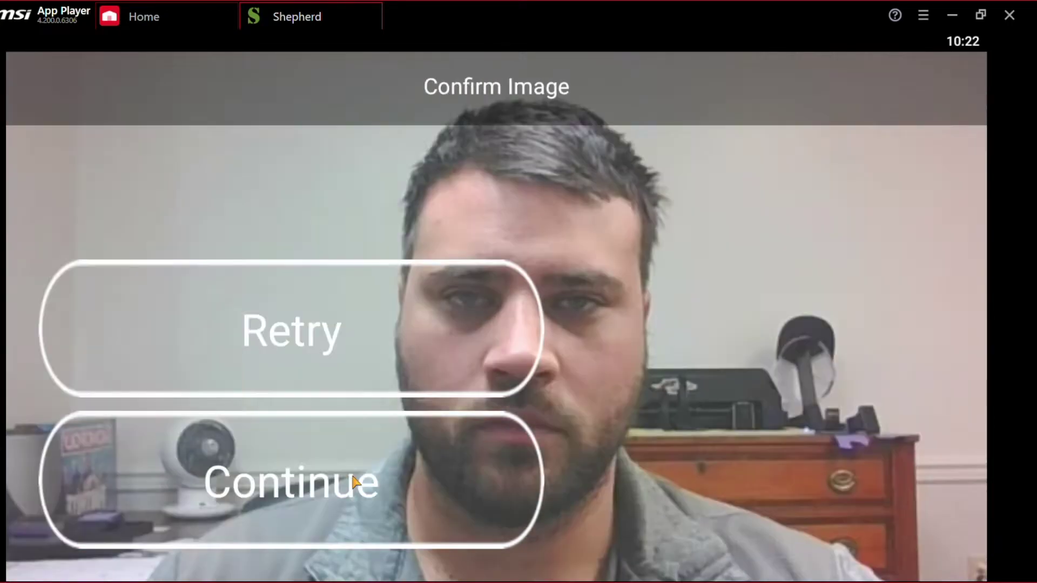
click(312, 511)
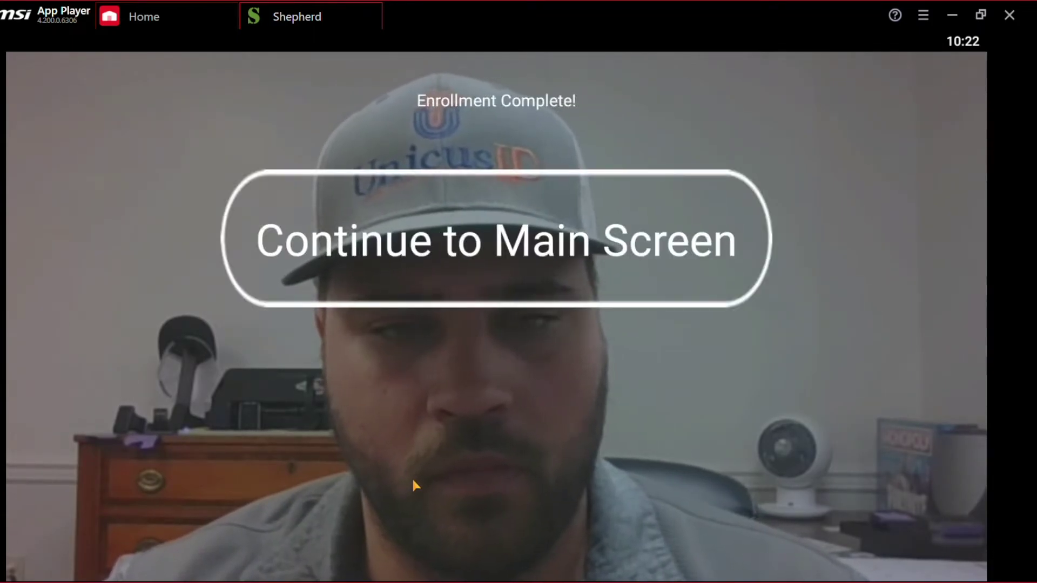
click(521, 232)
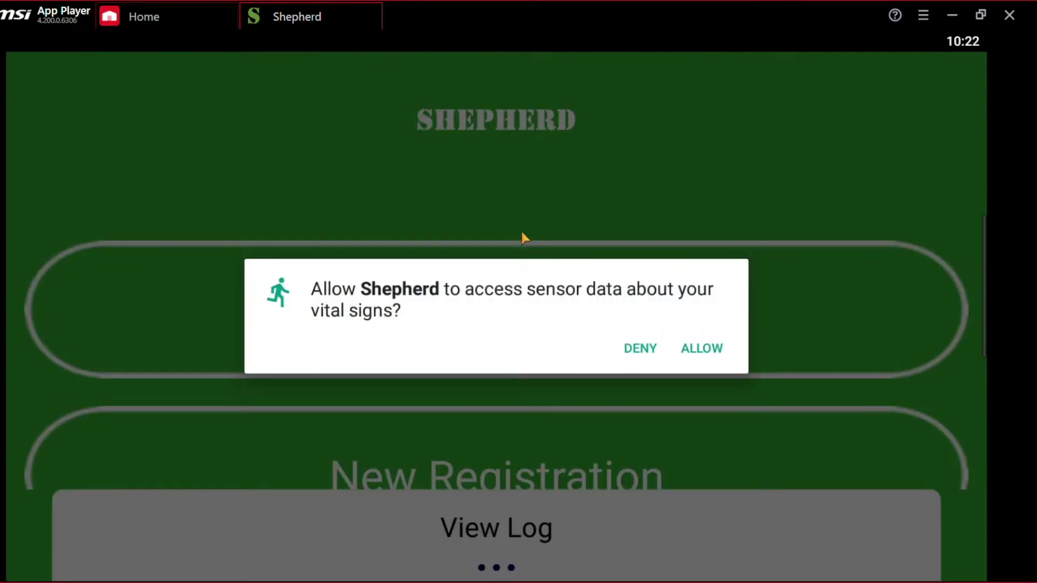
Allow vital-signs sensor access, check the activity log, then start a New Registration.
click(709, 355)
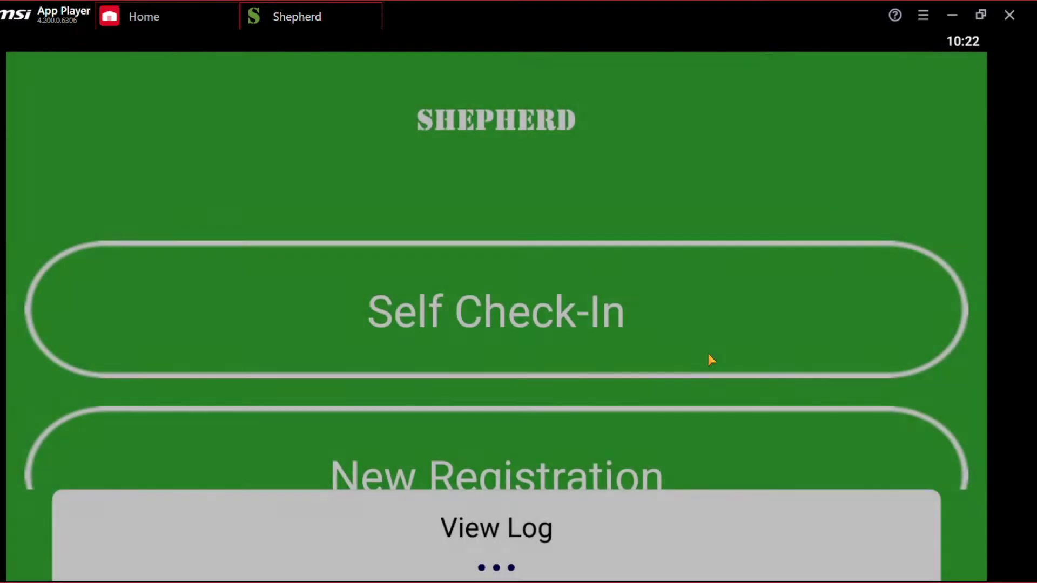
scroll(399, 402, down, 5)
scroll(402, 404, up, 3)
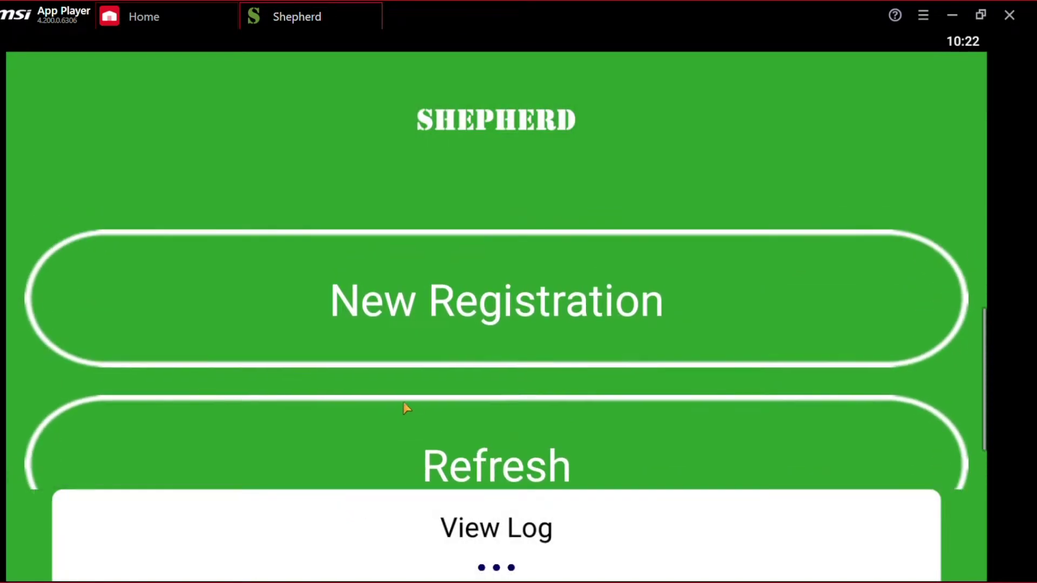
click(514, 552)
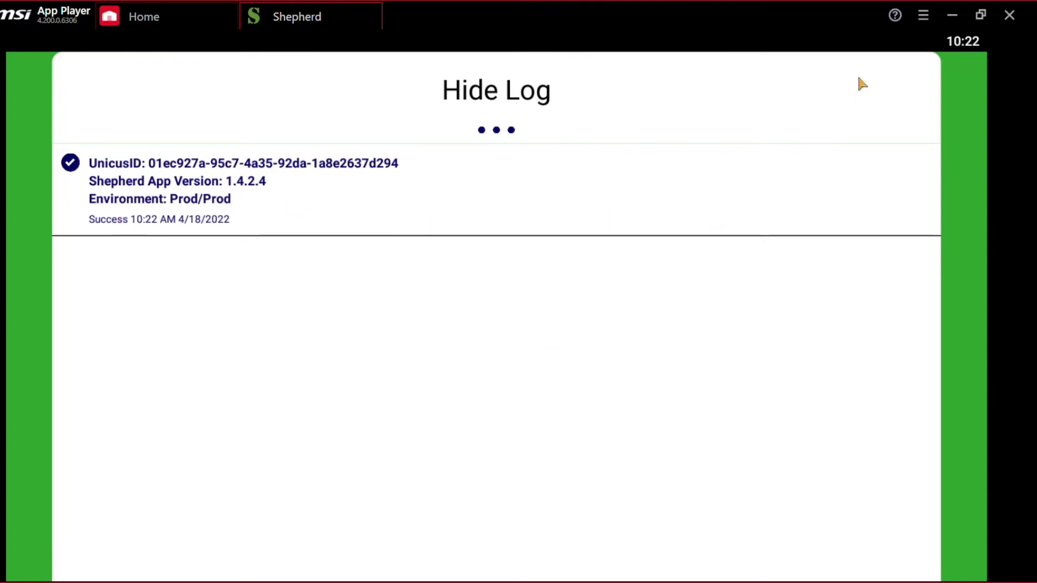
click(514, 82)
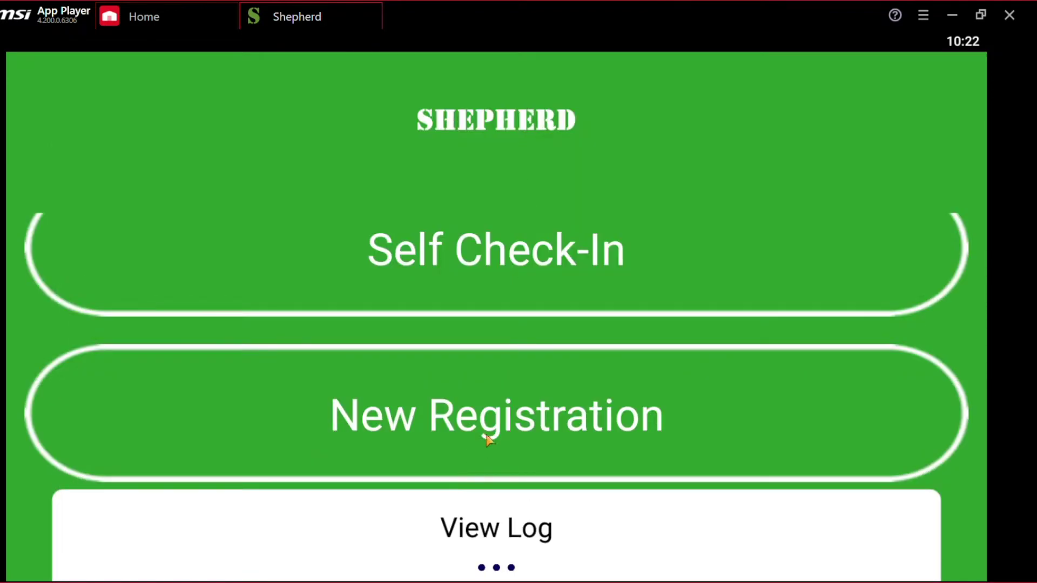
click(502, 429)
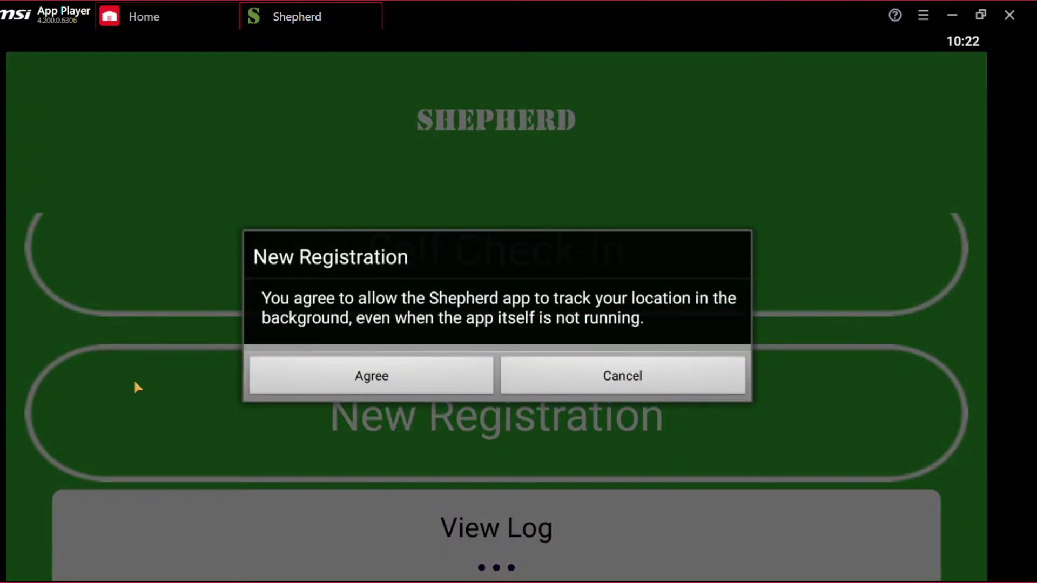
Agree to background location tracking, then enter and submit the citation number.
click(406, 385)
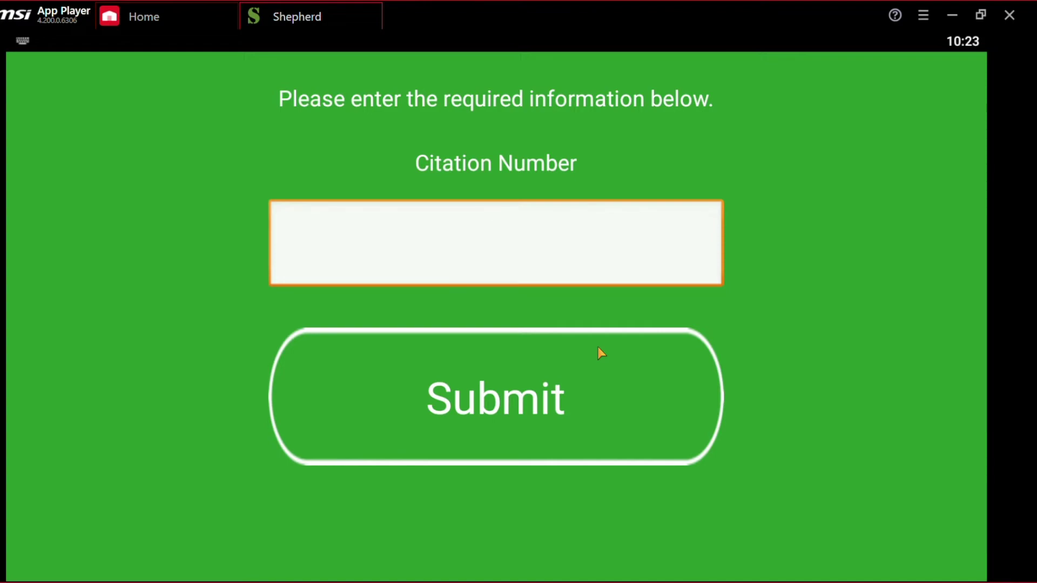
text(911)
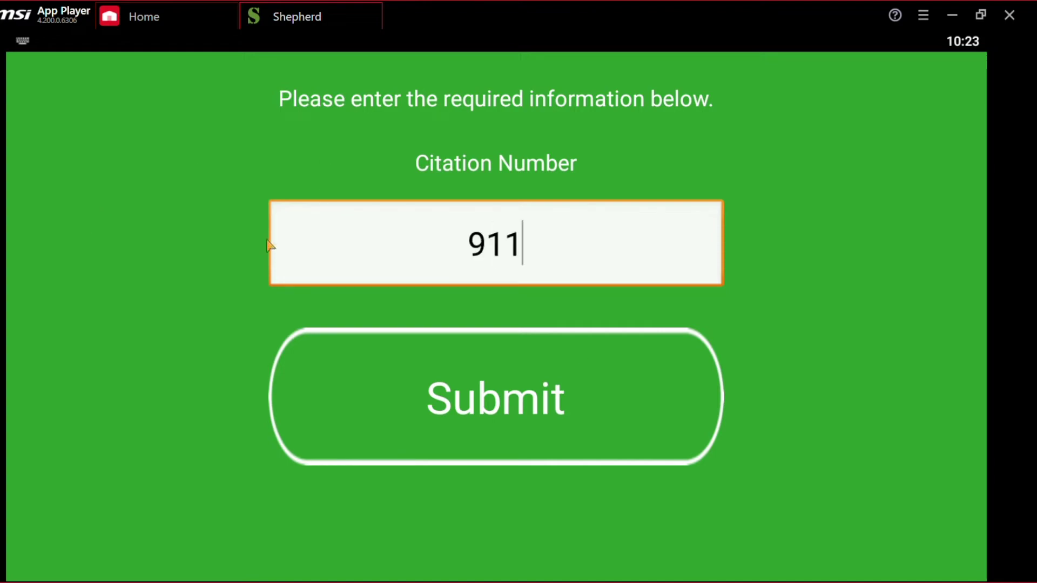
text(TA)
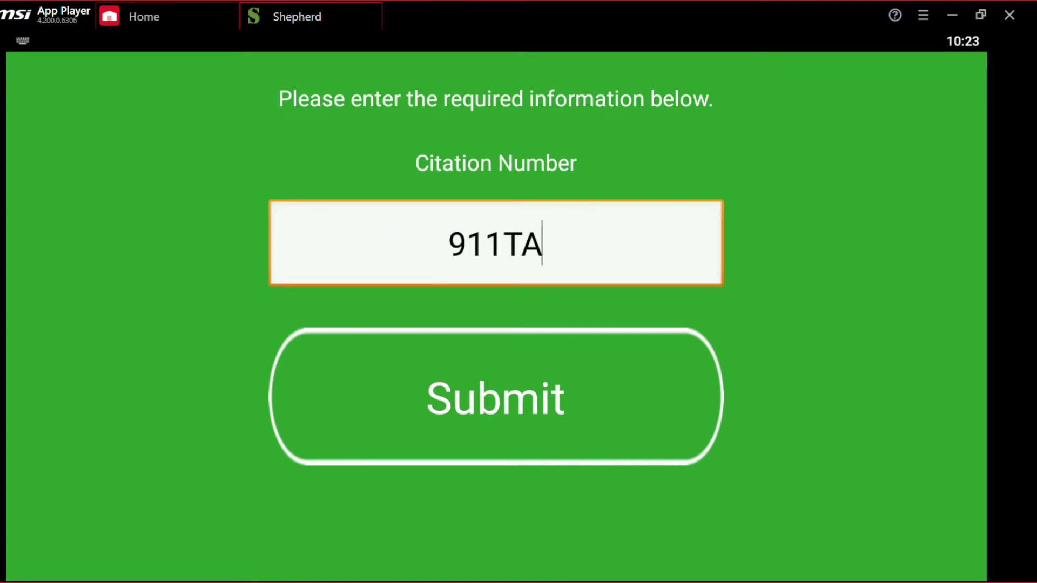
click(510, 383)
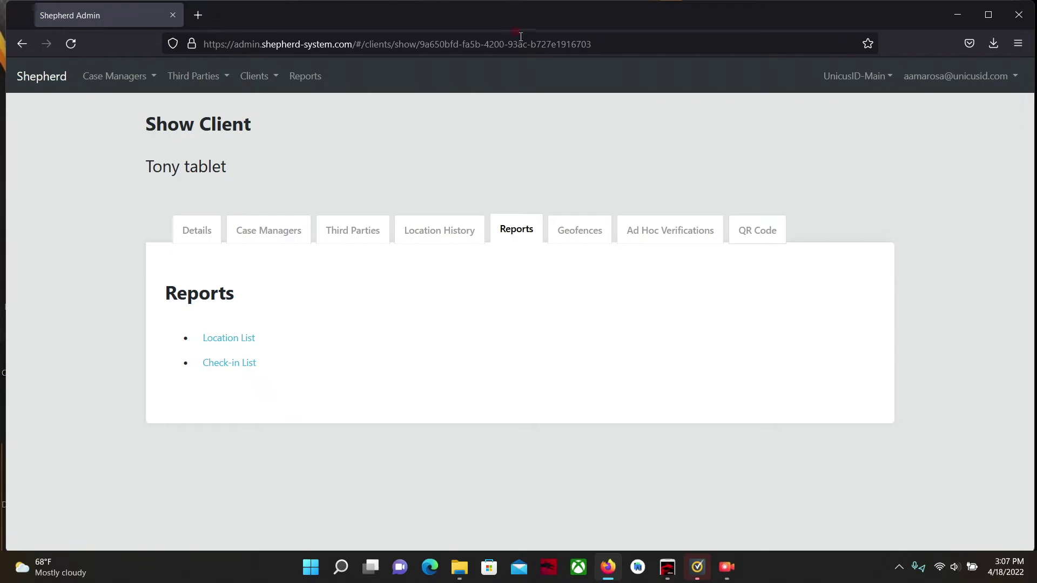
Reload the client page and look through its Details, Location History and Ad Hoc Verifications tabs.
click(194, 227)
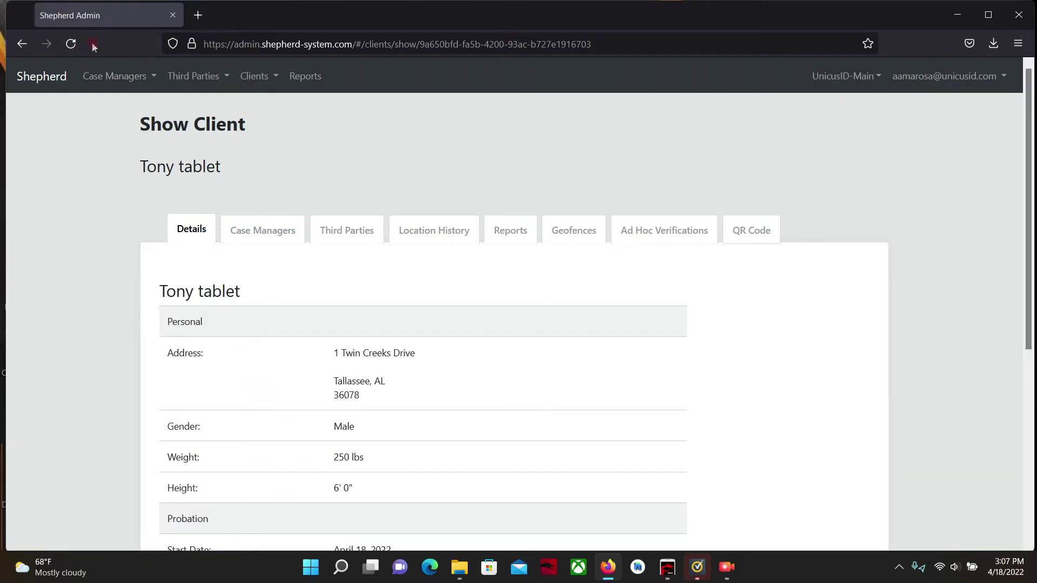
click(71, 43)
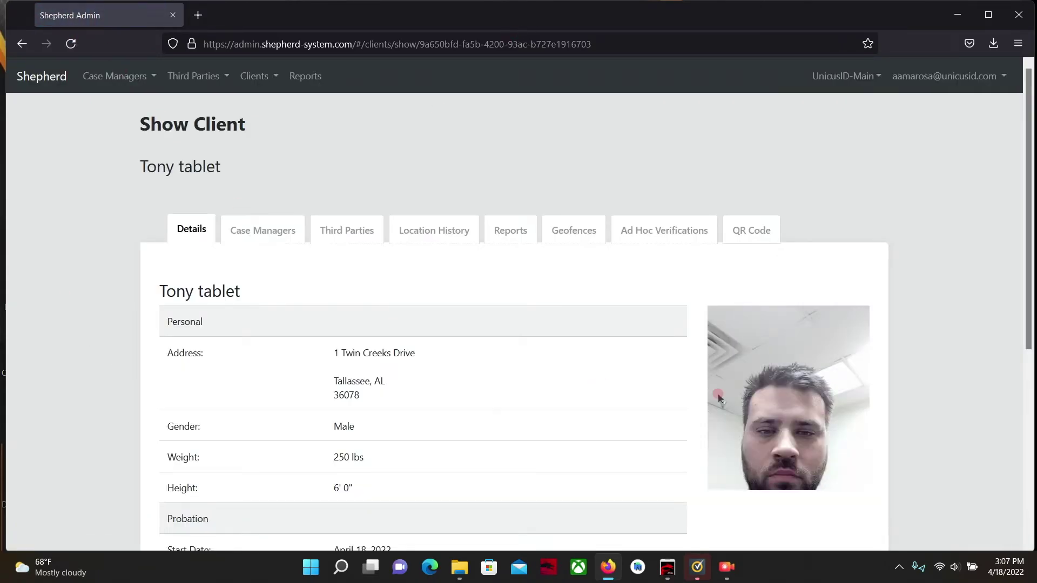
scroll(609, 407, down, 5)
scroll(609, 407, up, 5)
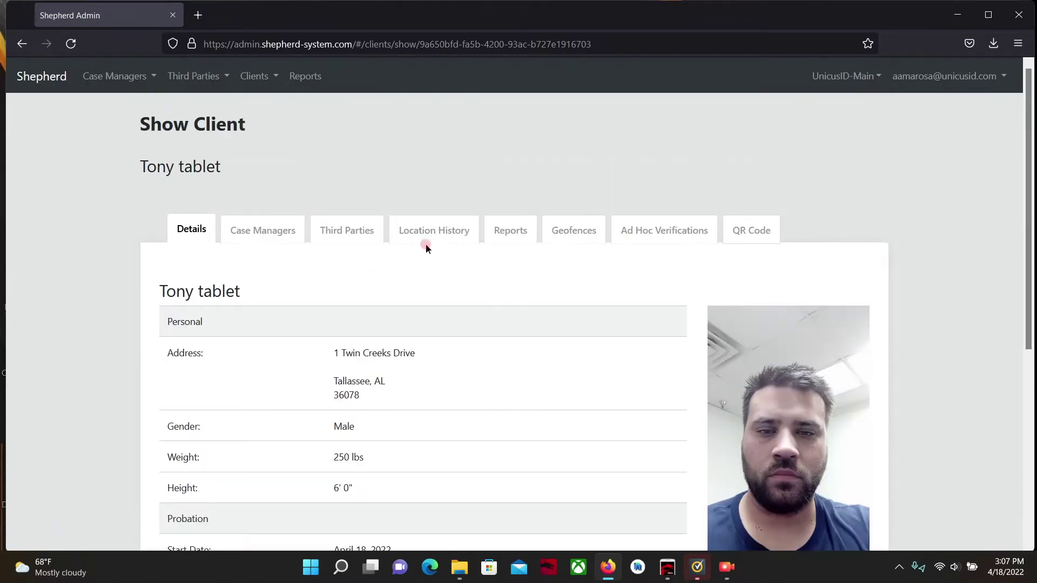
click(430, 231)
click(679, 229)
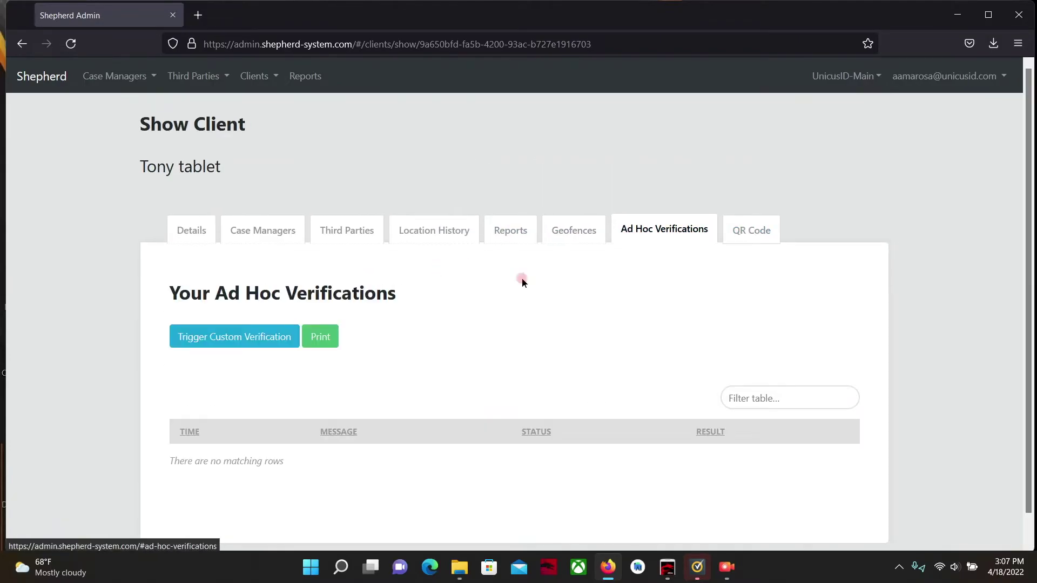
Assign the first listed case manager to supervise the client and confirm.
click(260, 231)
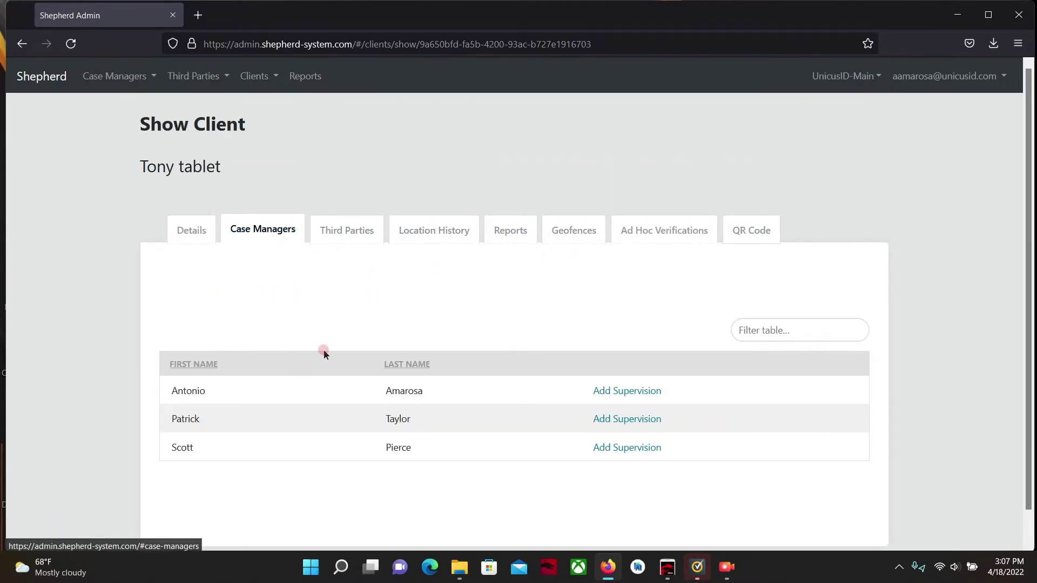
click(646, 390)
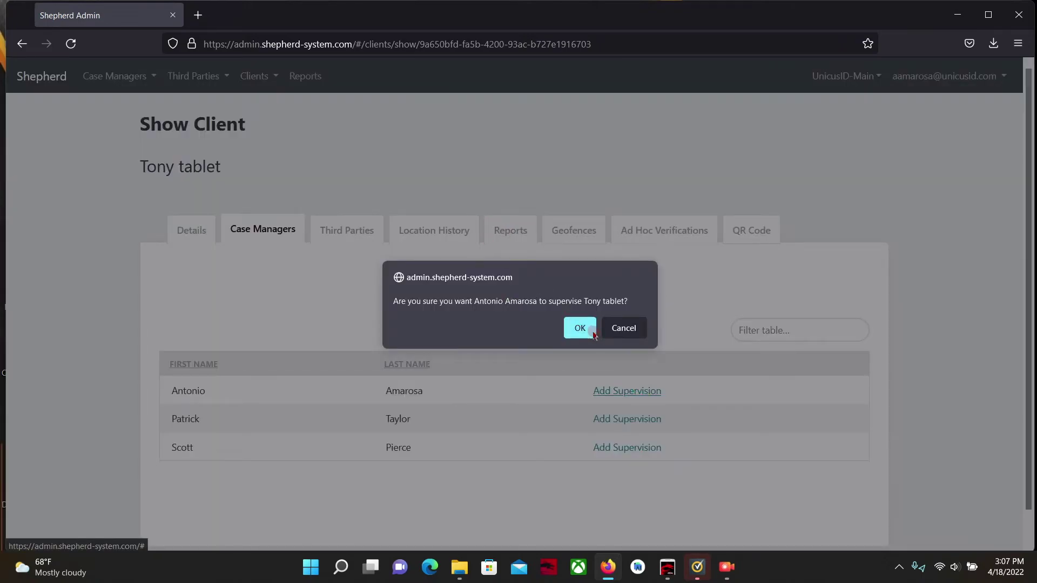
click(593, 332)
Start a new geofence and pick the client's address from the location search.
click(573, 230)
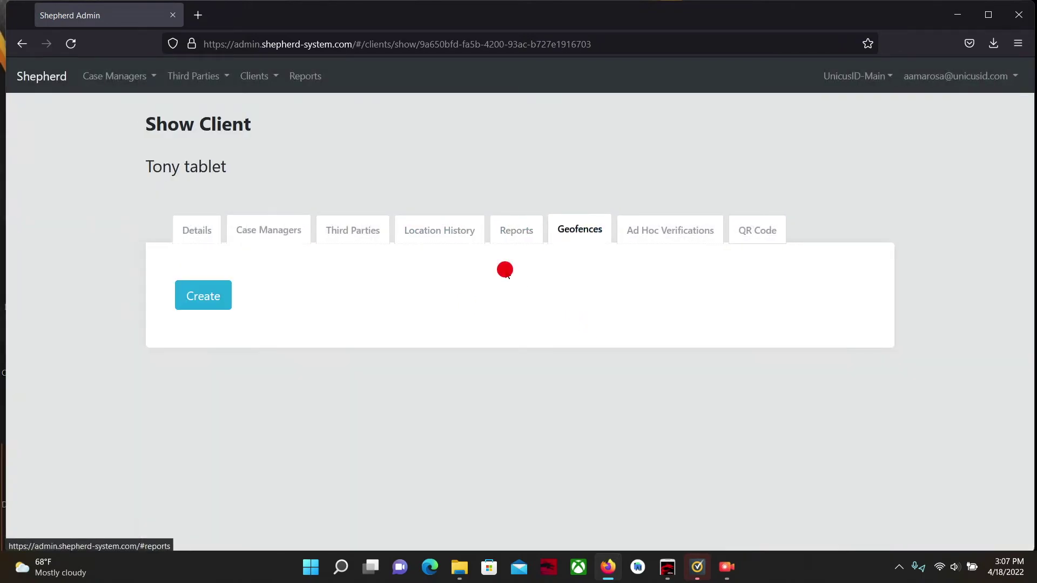
click(185, 294)
click(558, 362)
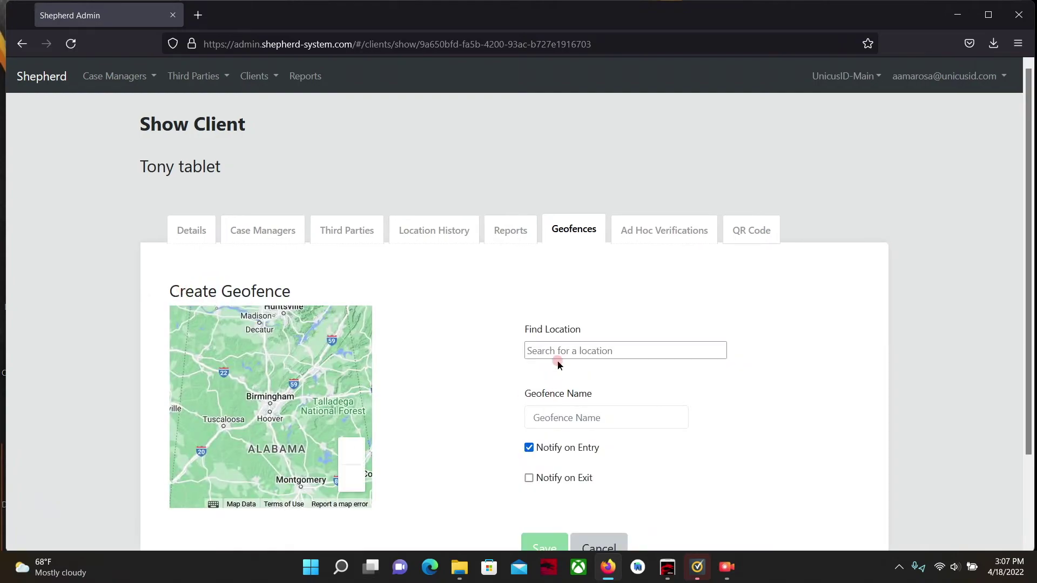
click(632, 349)
text(Work)
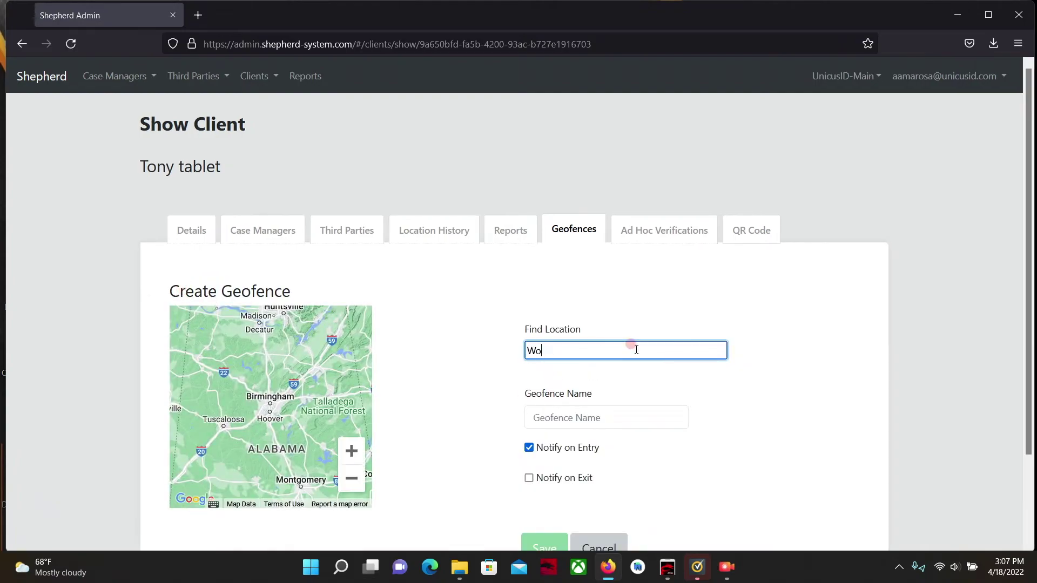
key(BackSpace)
key(BackSpace)
key(BackSpace)
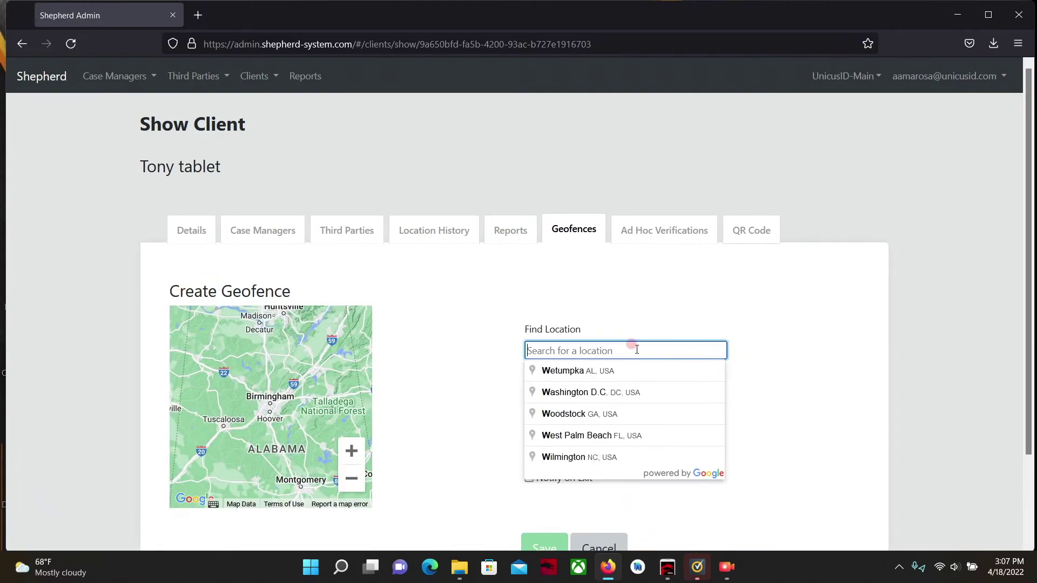
text(1 te)
key(BackSpace)
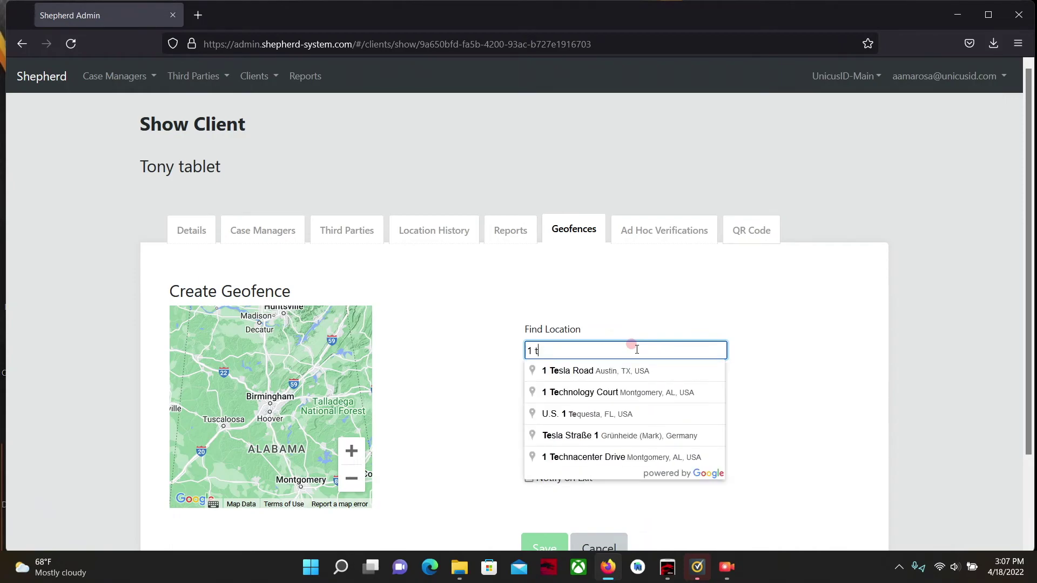
click(649, 372)
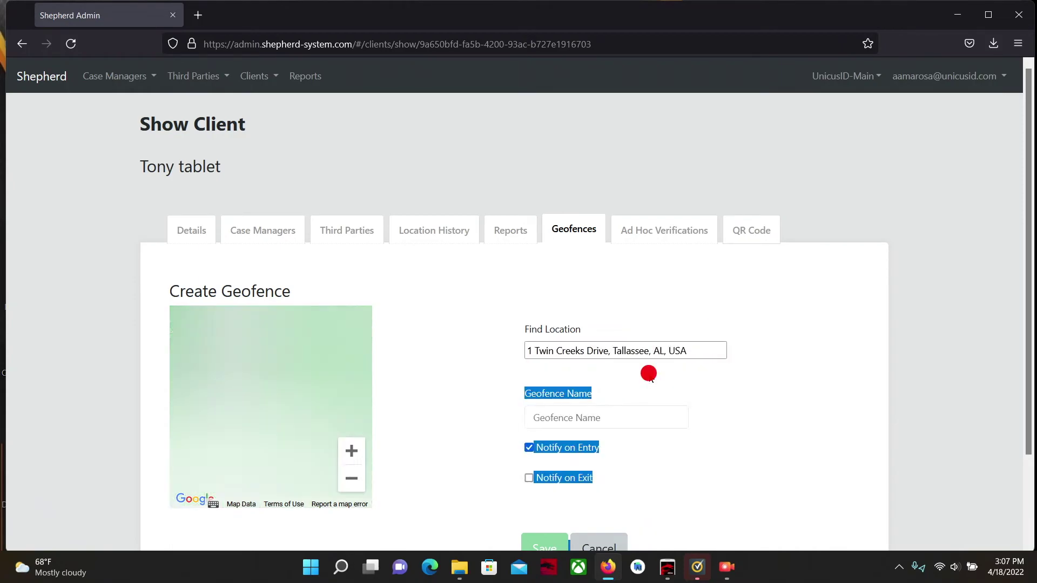
Name the geofence 'work', enable exit notifications, set its radius to 113 and save.
click(574, 419)
text(work)
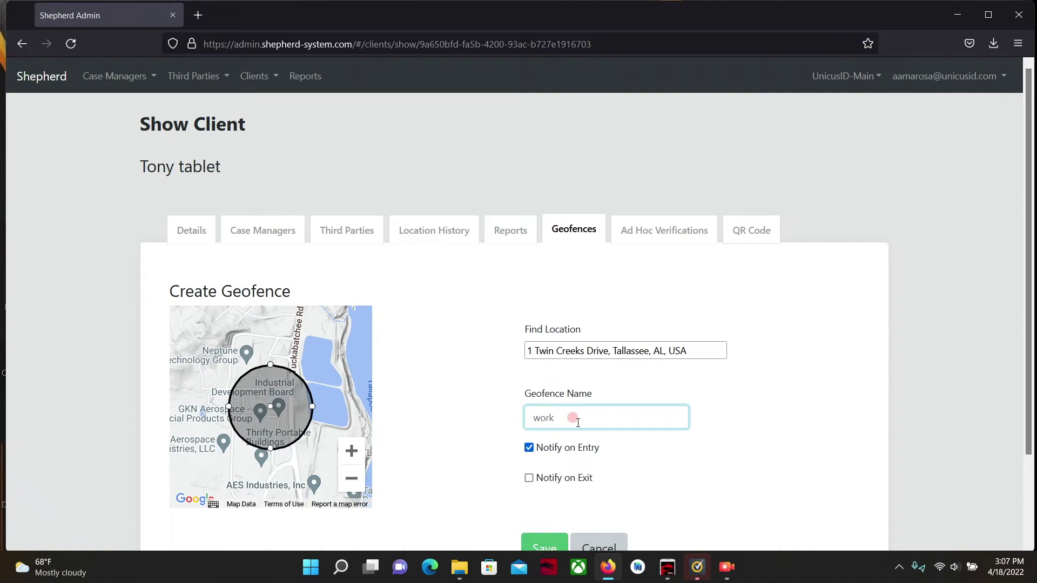
click(493, 484)
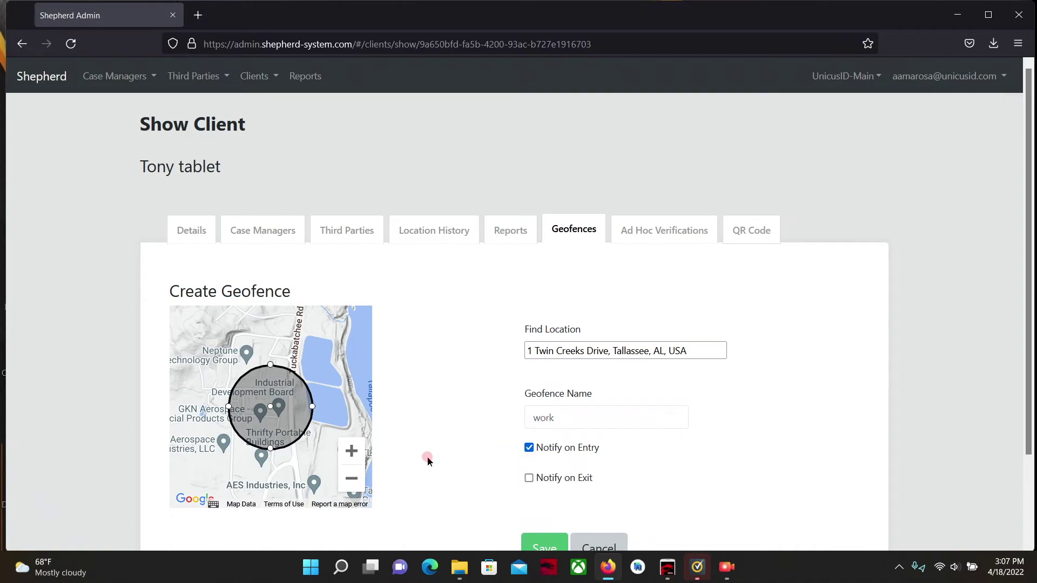
scroll(486, 457, down, 2)
click(529, 375)
click(351, 354)
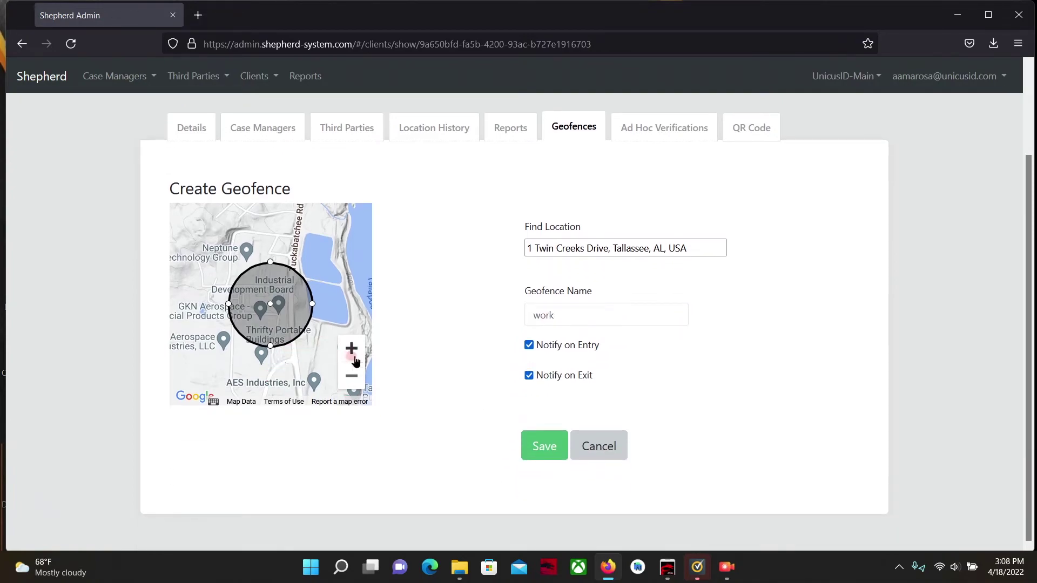
click(351, 350)
click(347, 377)
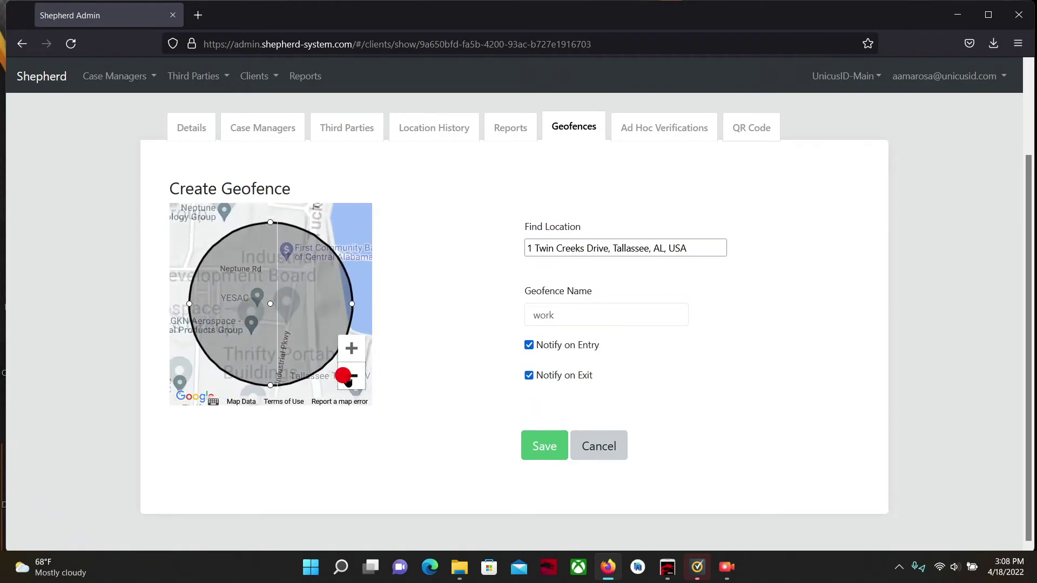
click(347, 377)
mouse_move(269, 324)
mouse_down()
mouse_move(300, 395)
mouse_move(270, 392)
mouse_move(271, 403)
mouse_move(251, 298)
mouse_move(268, 296)
mouse_up()
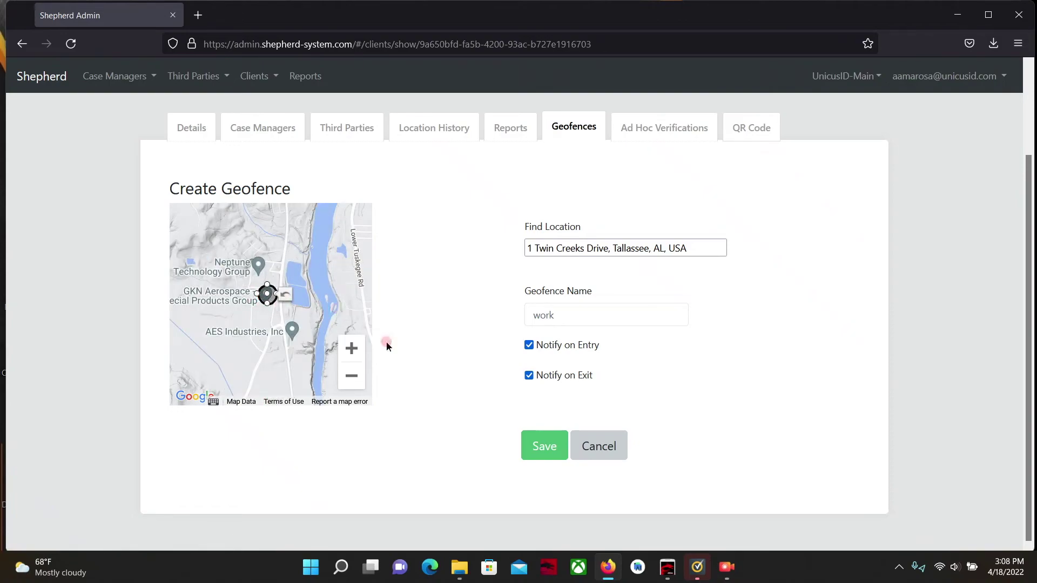
click(523, 452)
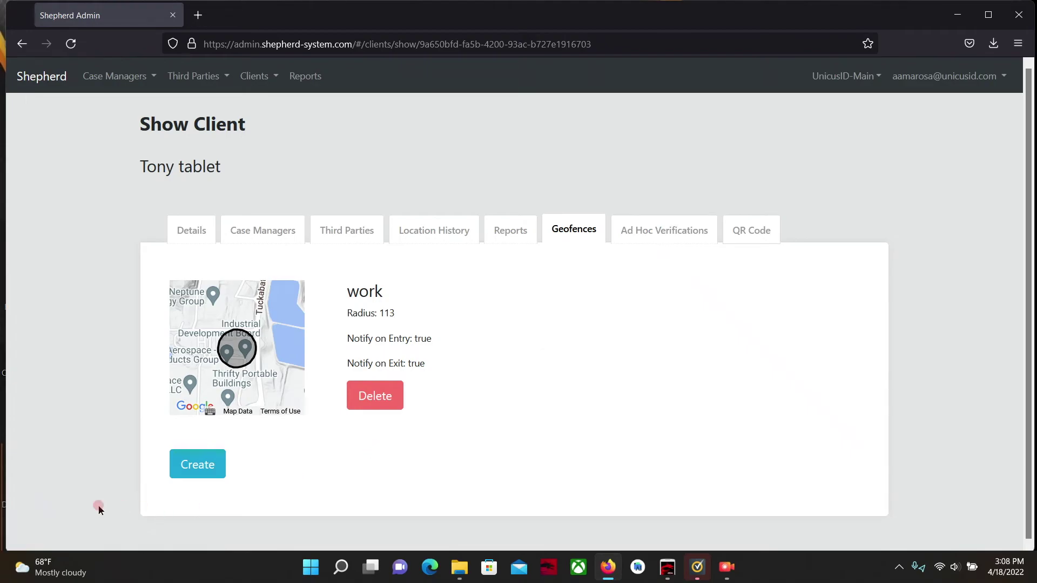
Start a second geofence at the client's home address, named 'Home', with exit notifications on.
click(207, 463)
click(591, 345)
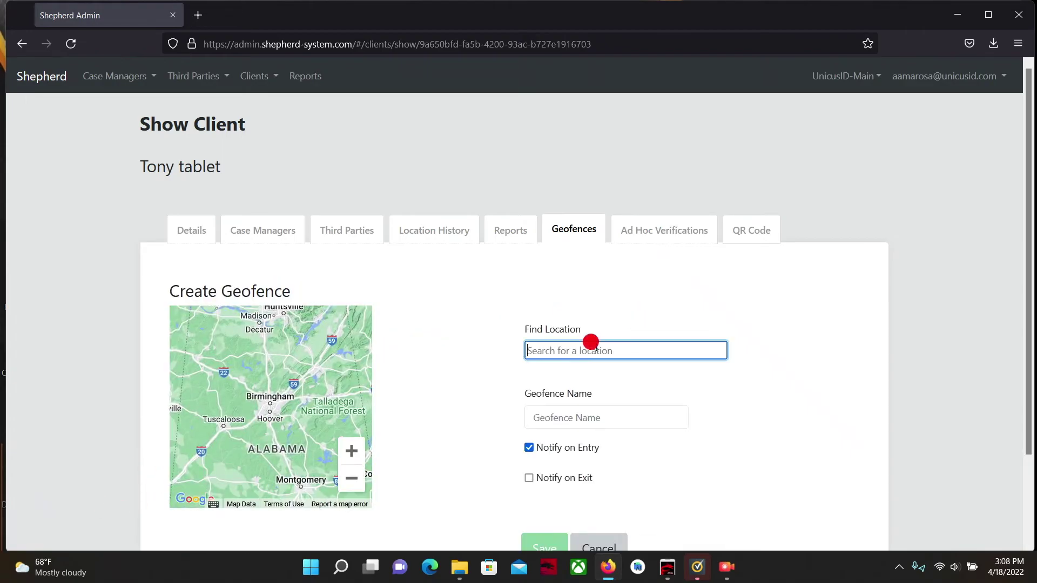
text(1027)
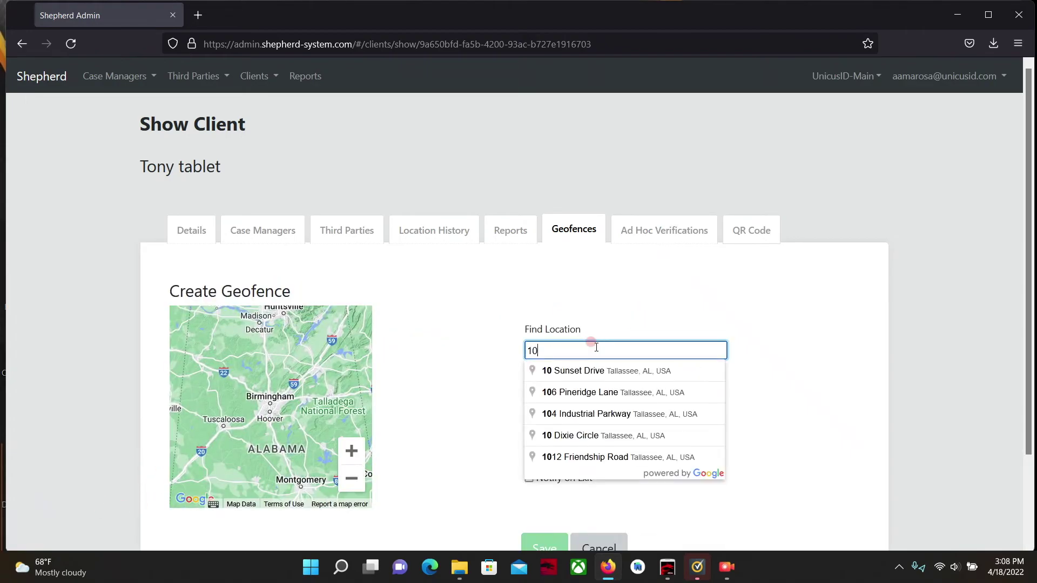
key(BackSpace)
key(BackSpace)
key(BackSpace)
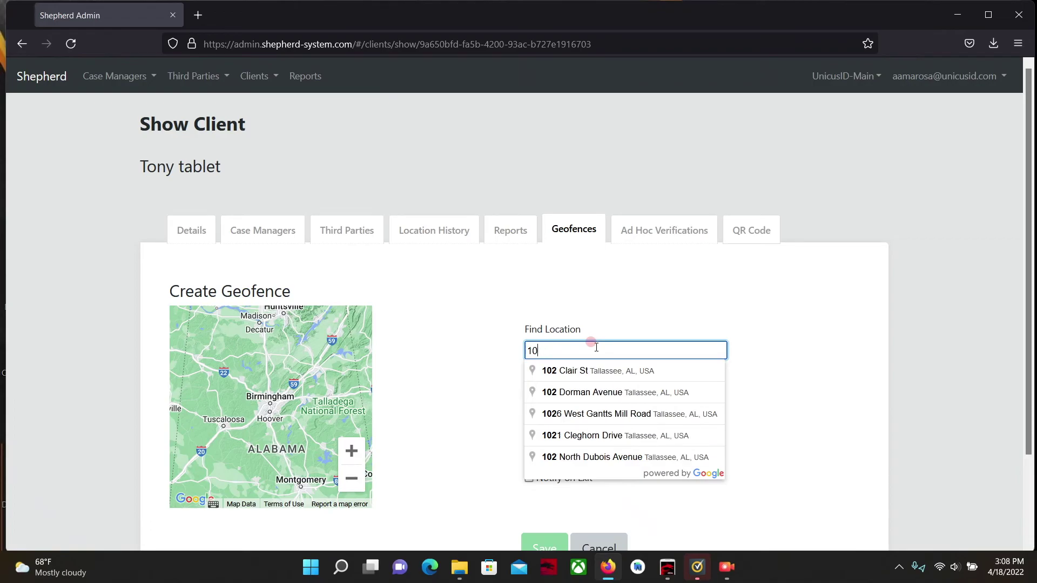
text(92)
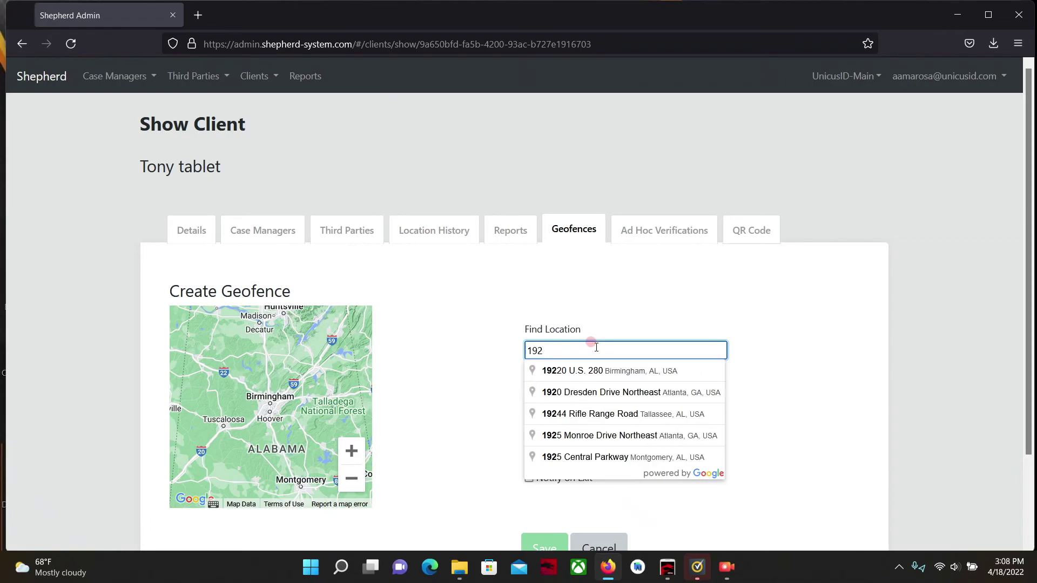
text(7 tal)
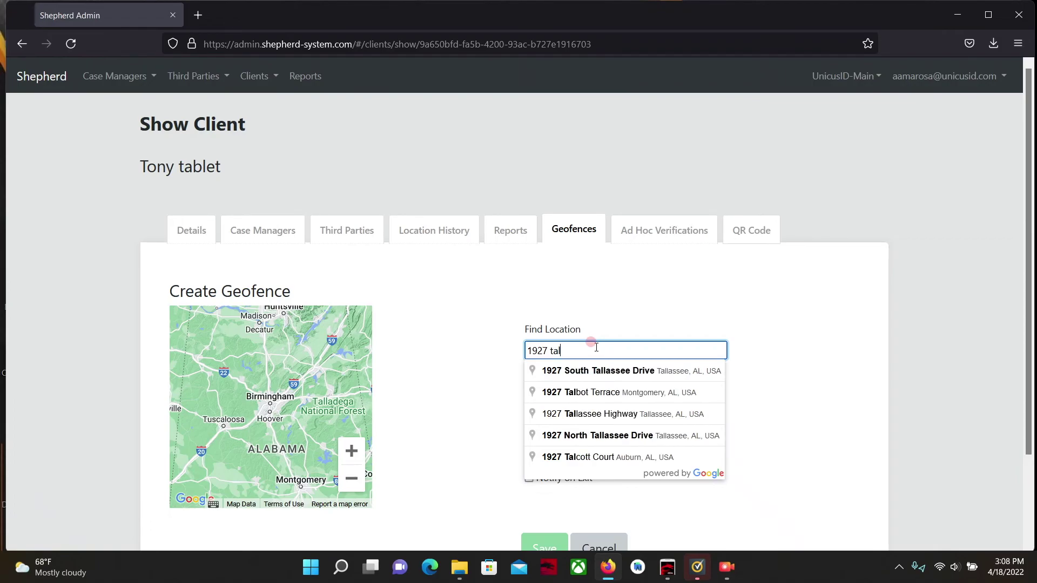
click(608, 457)
click(567, 418)
text(Home)
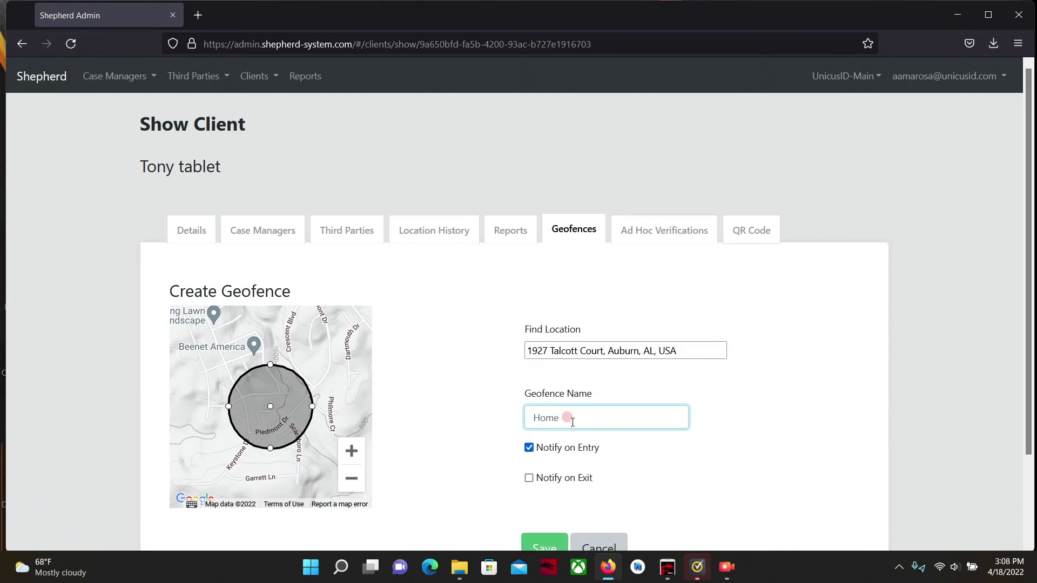
click(528, 478)
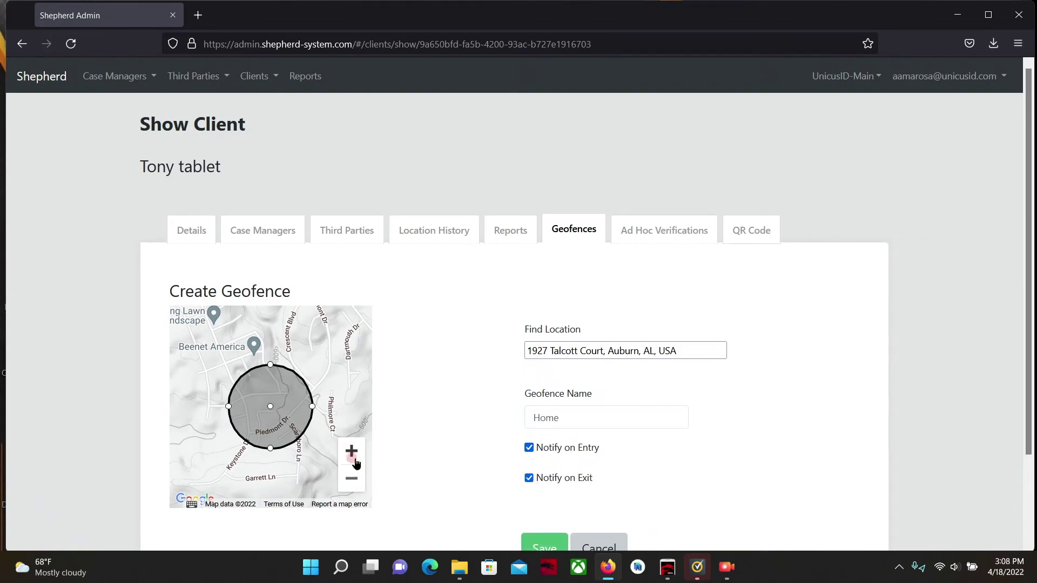
Resize the Home geofence circle to radius 37 and centre it over the house.
drag(270, 447, 270, 415)
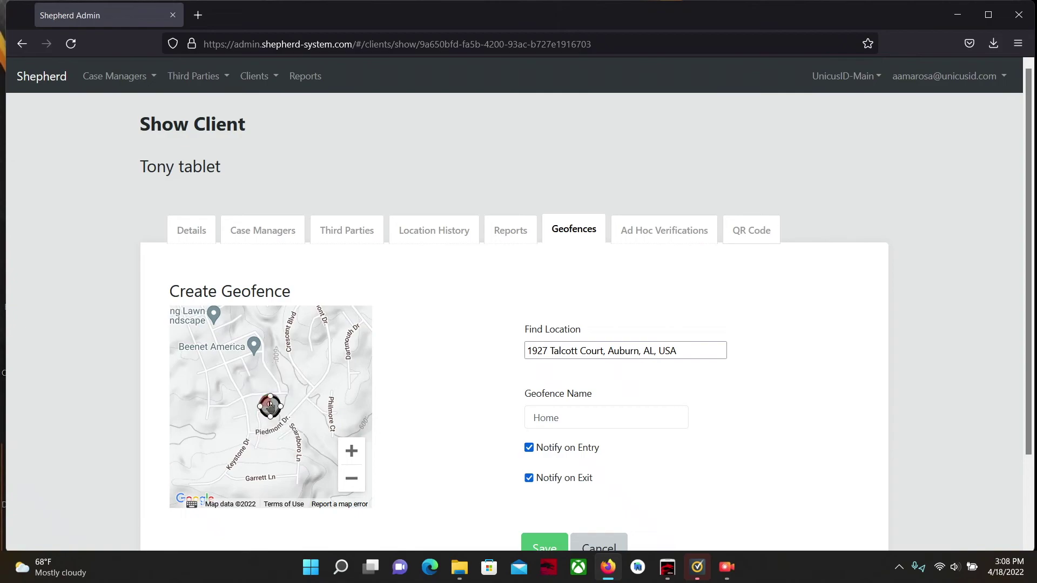
click(350, 444)
click(351, 451)
click(351, 451)
click(355, 463)
click(351, 479)
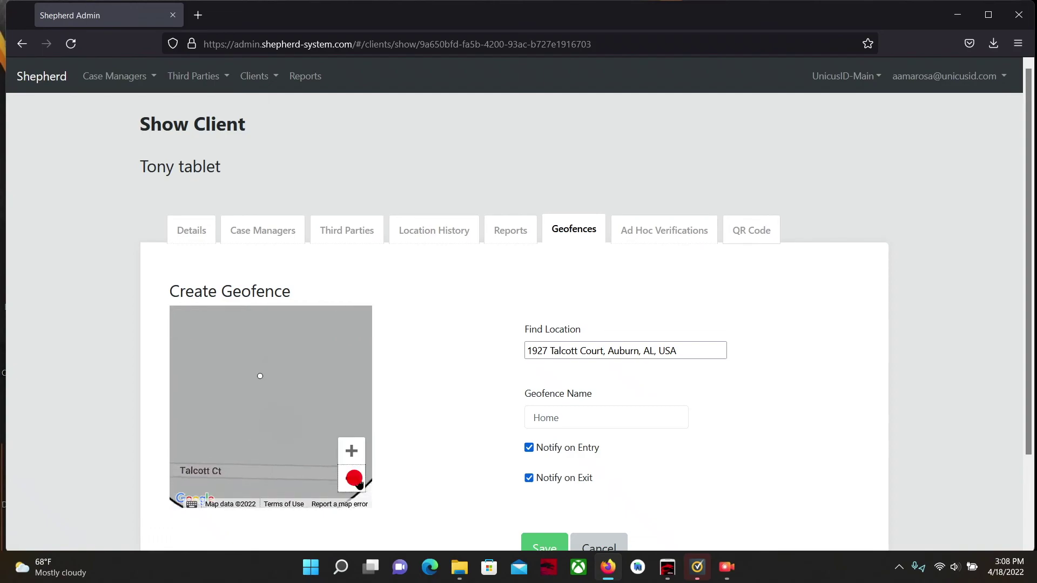
drag(249, 429, 265, 414)
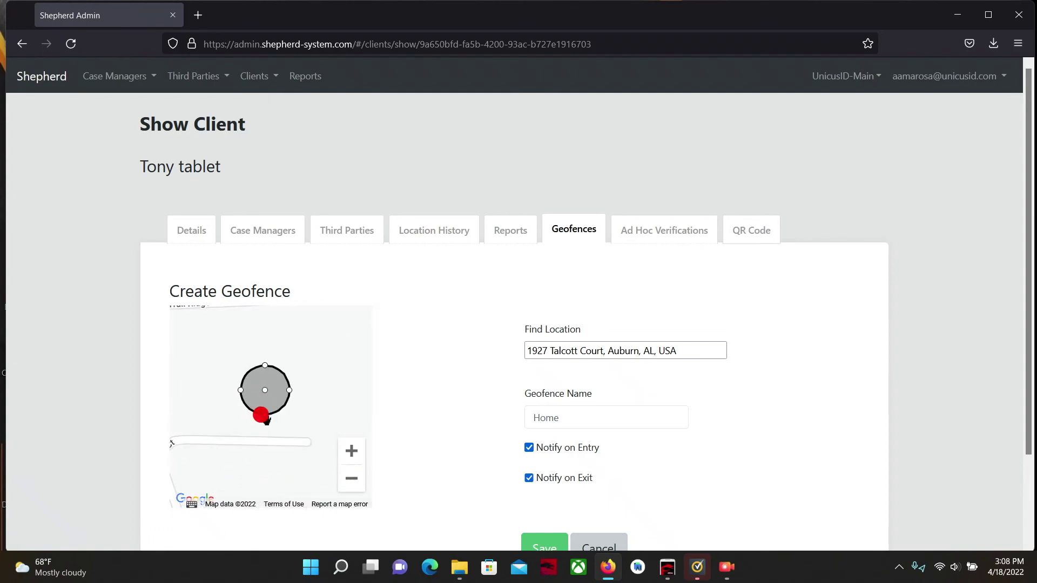
double_click(264, 420)
mouse_move(266, 413)
mouse_down()
mouse_move(260, 443)
mouse_move(274, 401)
mouse_move(276, 428)
mouse_up()
click(351, 479)
drag(276, 386, 260, 379)
click(390, 432)
scroll(394, 432, down, 2)
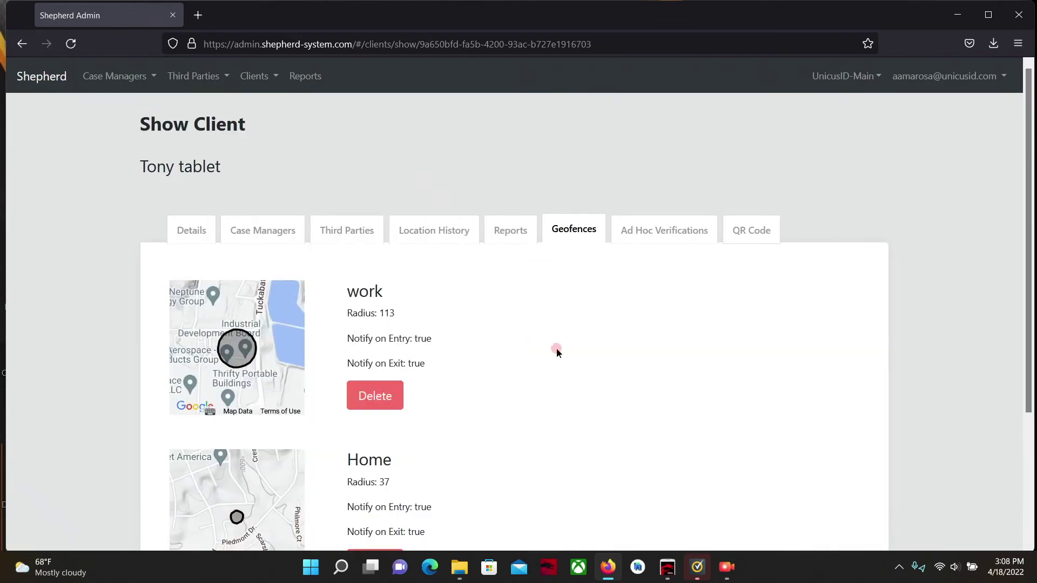
Trigger a custom ad hoc verification with the message 'Drug test on April 20th 9:00AM'.
click(660, 232)
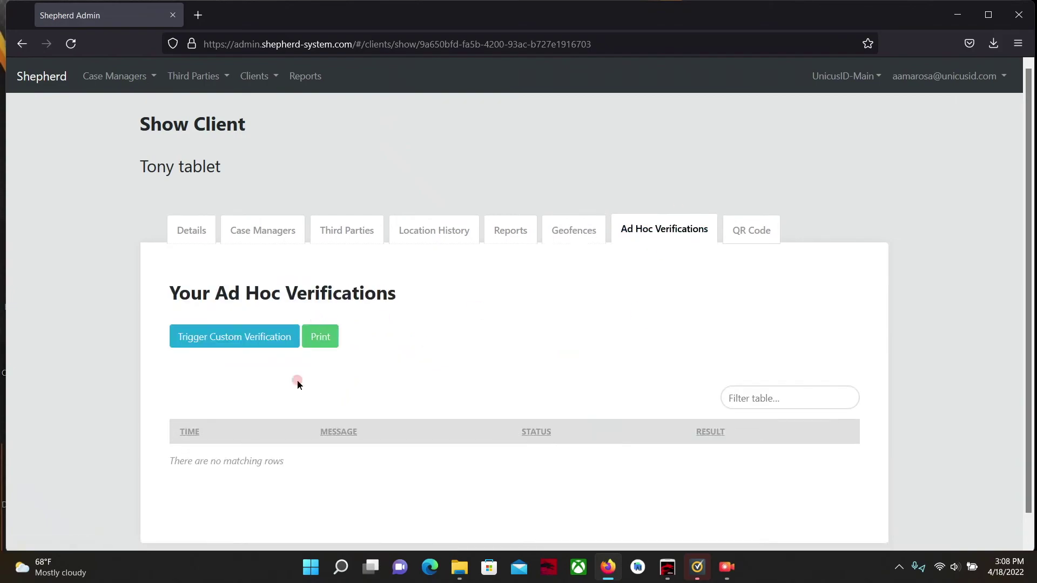
click(233, 330)
click(309, 336)
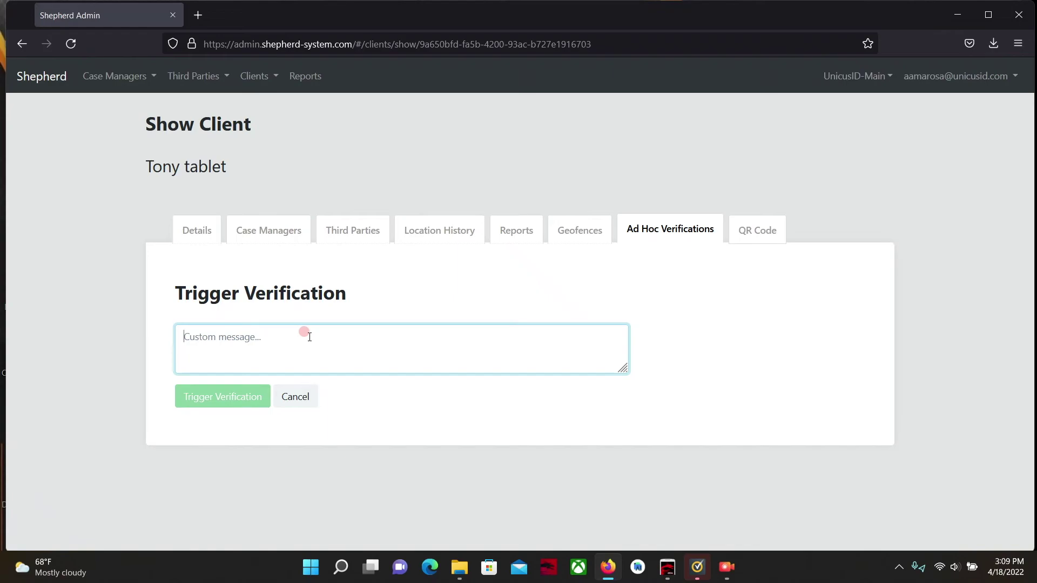
text(Drug test)
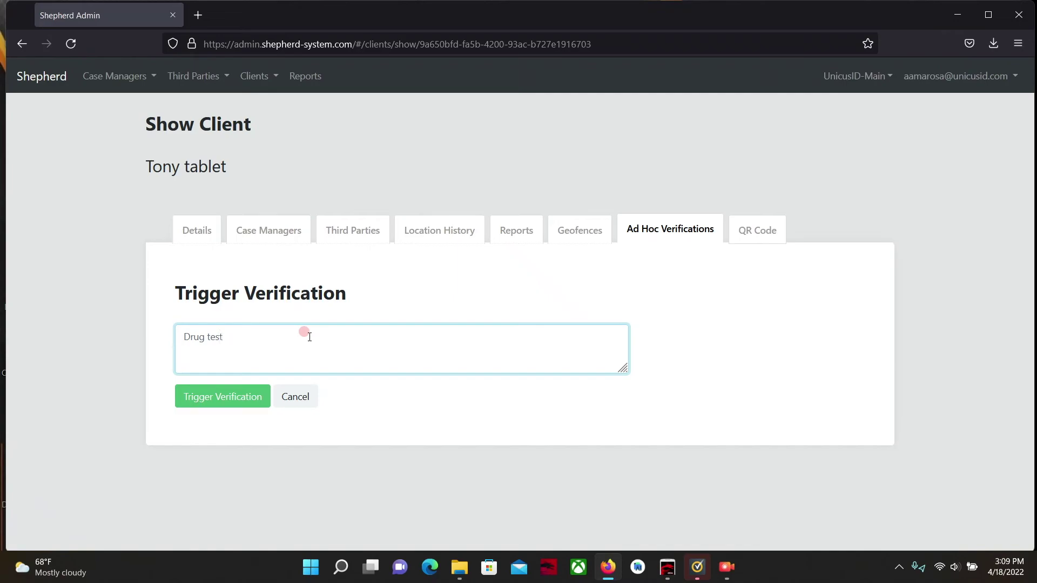
text( on)
text( Apri)
text(l 20)
text(th)
text(.)
text(9)
text(:00AM)
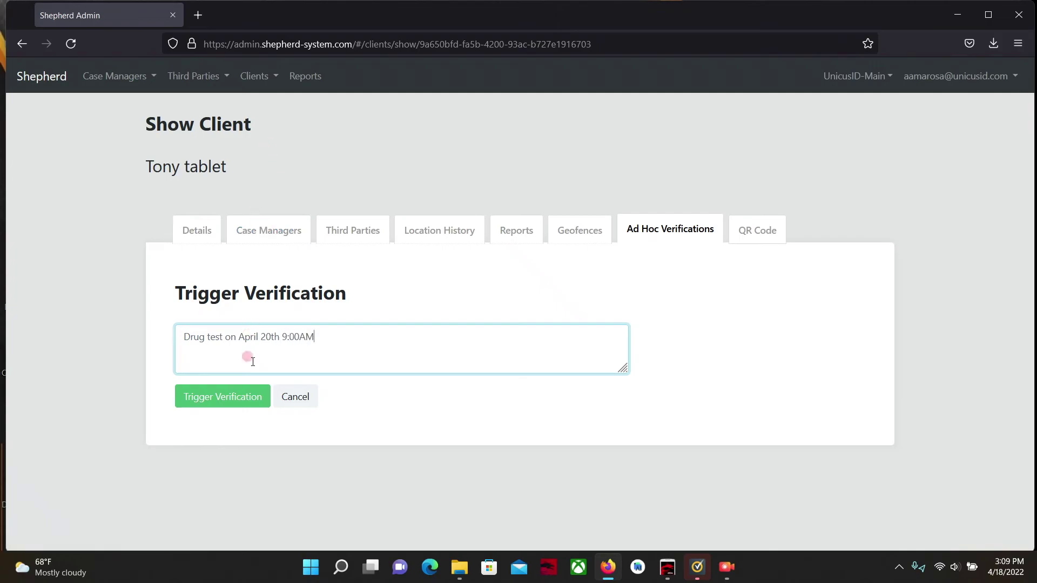
click(231, 393)
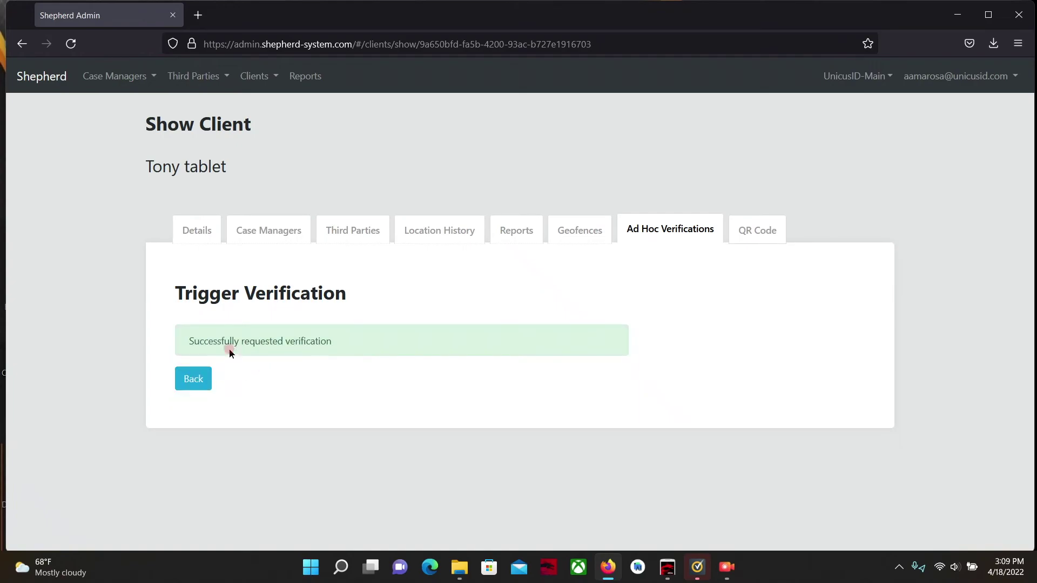
click(191, 380)
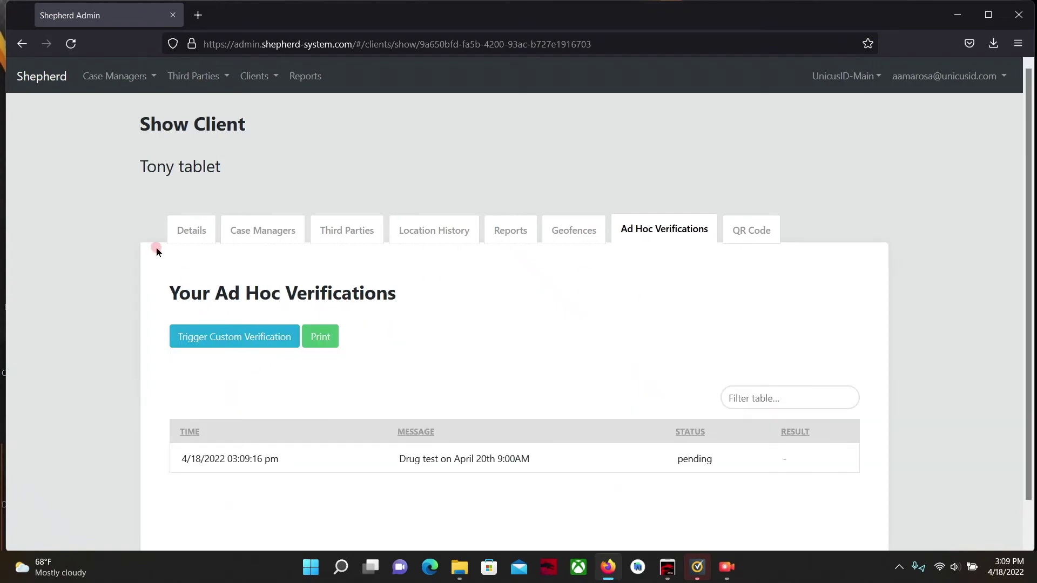
click(196, 229)
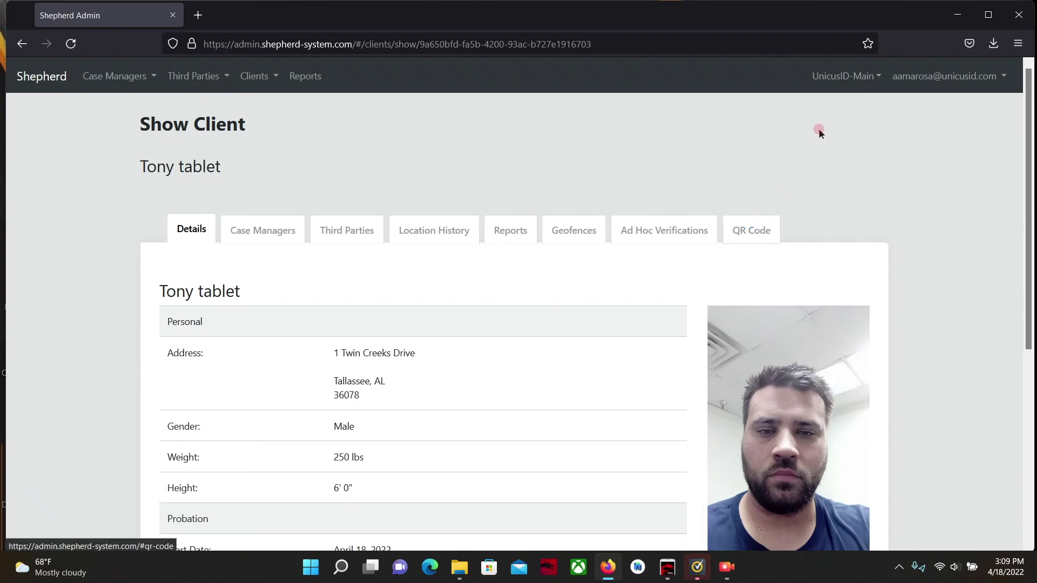
Check the Case Managers, Third Parties, Location History and Reports tabs, then return to Ad Hoc Verifications.
click(232, 231)
click(348, 239)
click(465, 243)
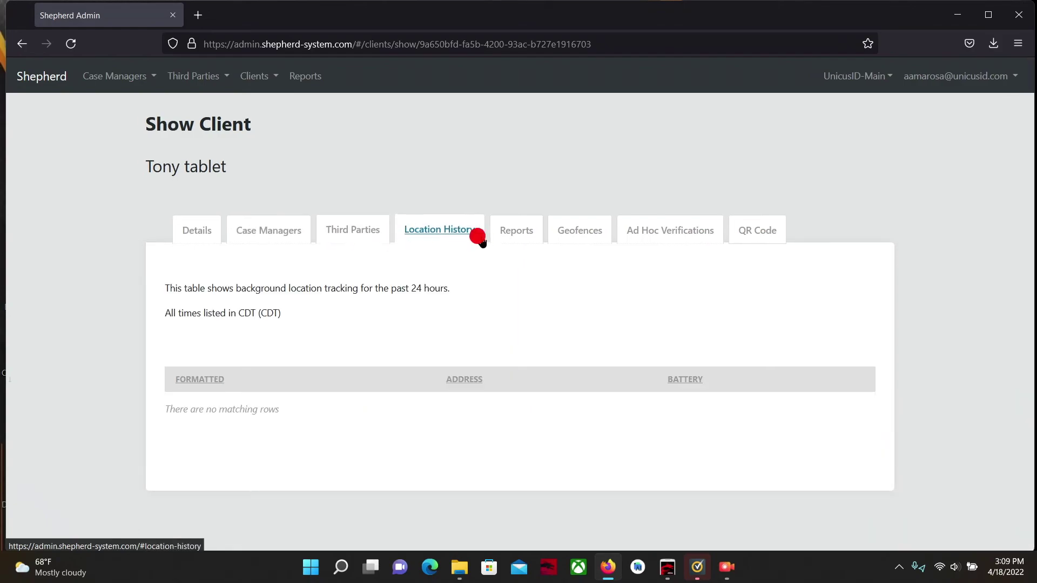
click(524, 242)
click(654, 242)
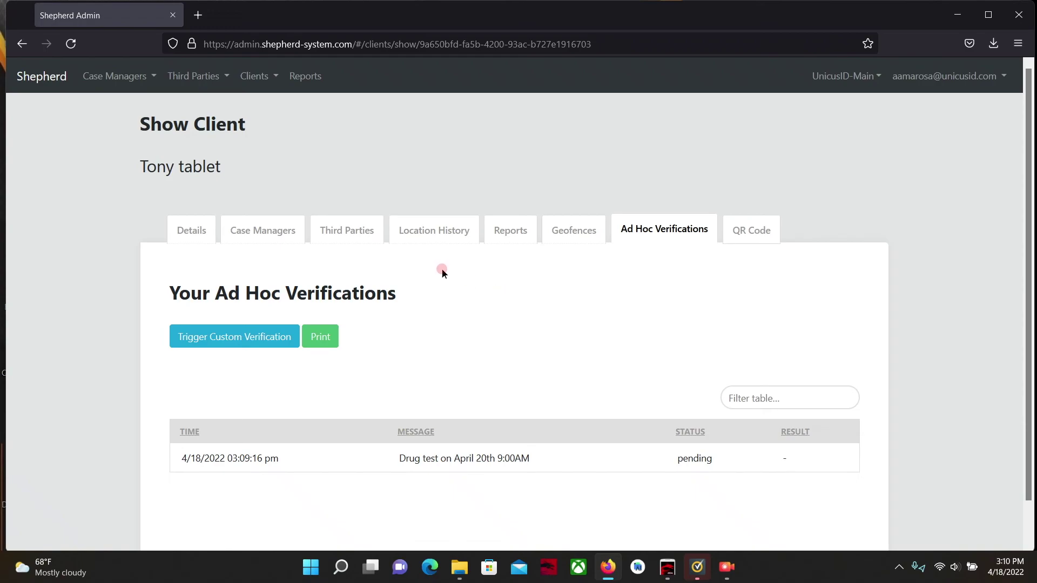
Reload to show the Drug test verification as Success, then review Details and Location History.
click(72, 45)
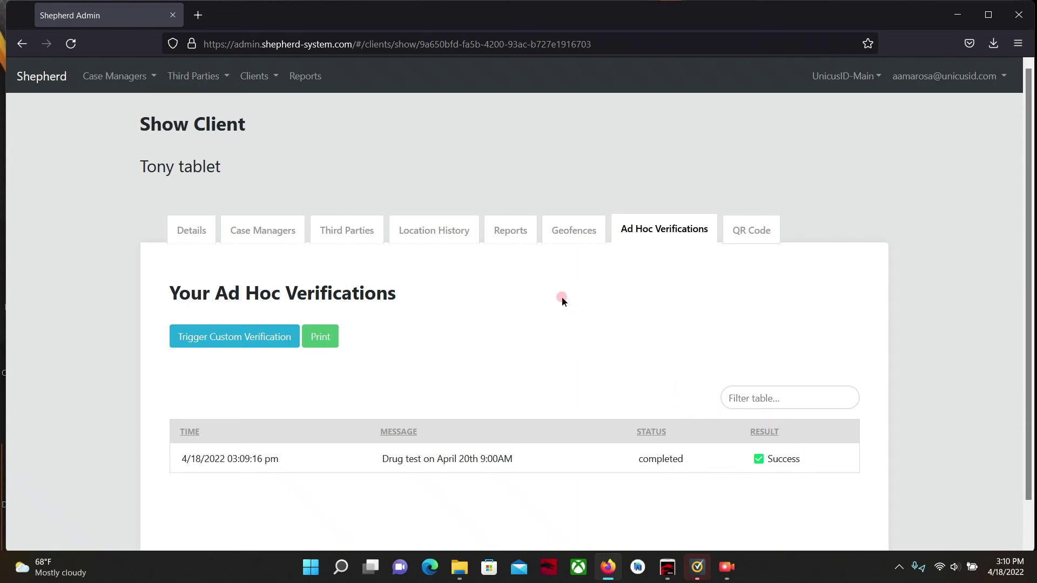
click(186, 227)
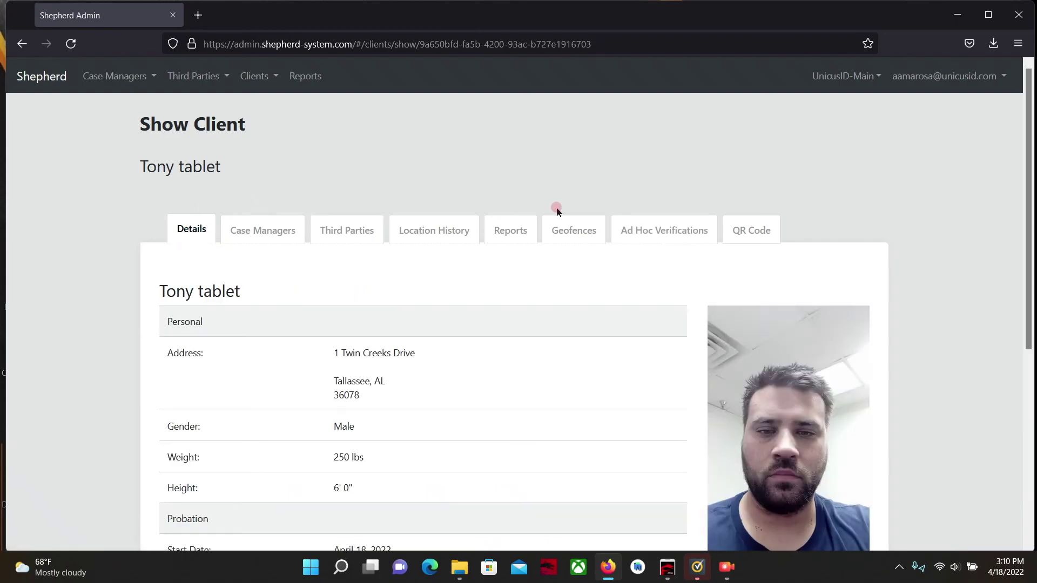
scroll(555, 209, down, 5)
scroll(557, 211, up, 5)
click(439, 231)
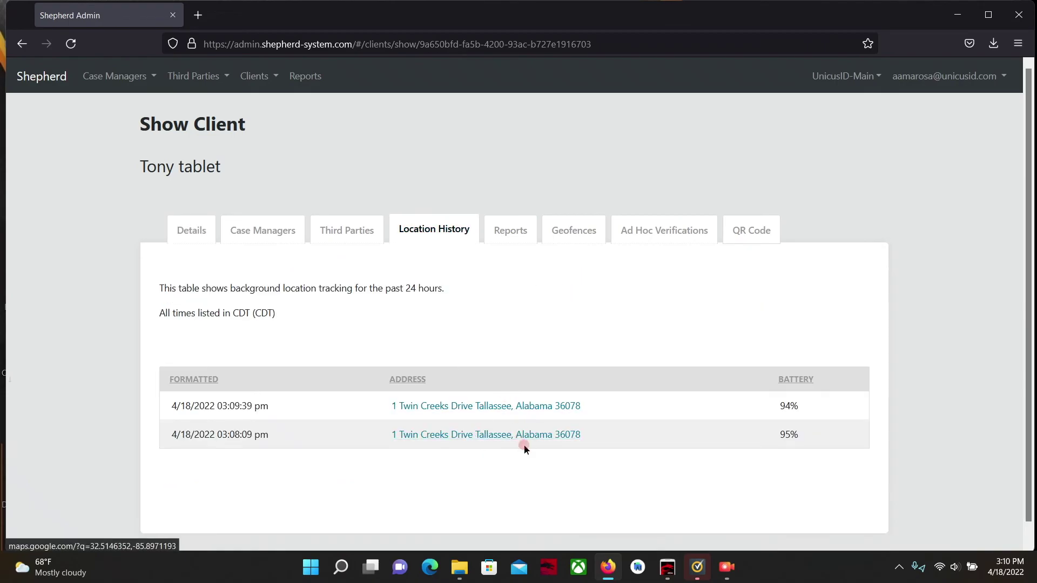
click(179, 231)
Go to the admin Home page and briefly open the Clients options.
click(20, 76)
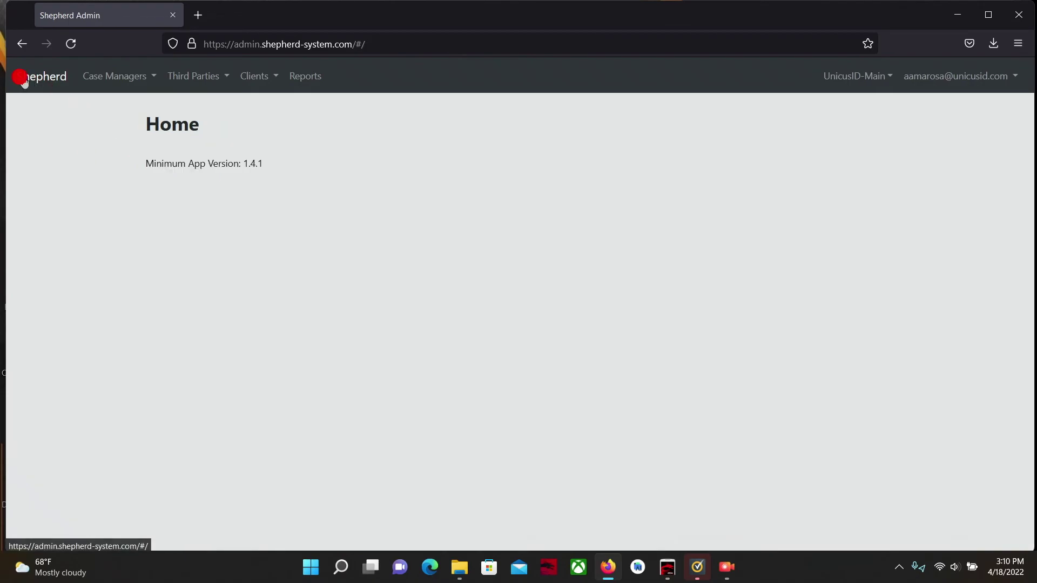
click(268, 74)
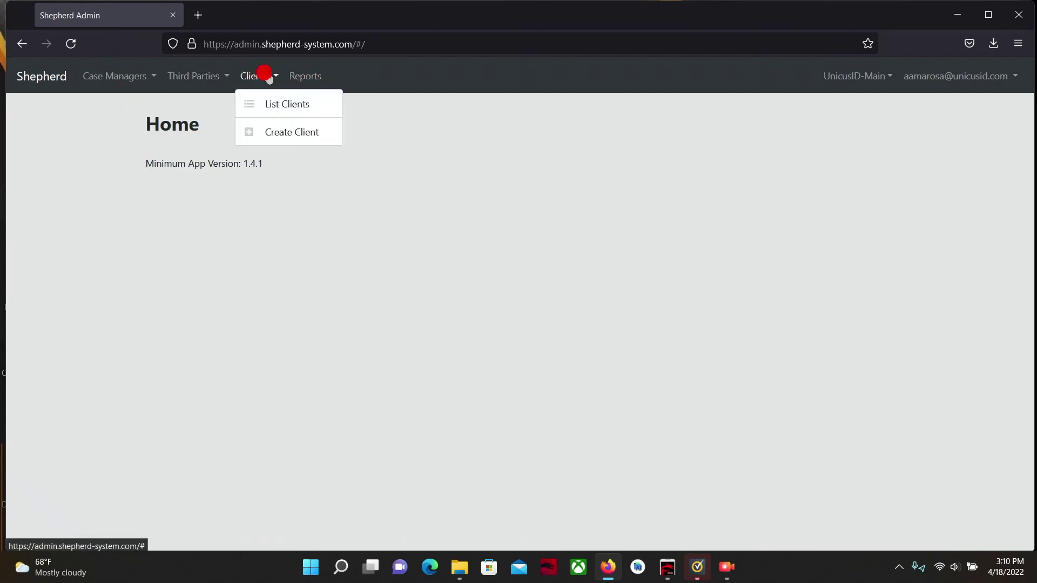
click(282, 113)
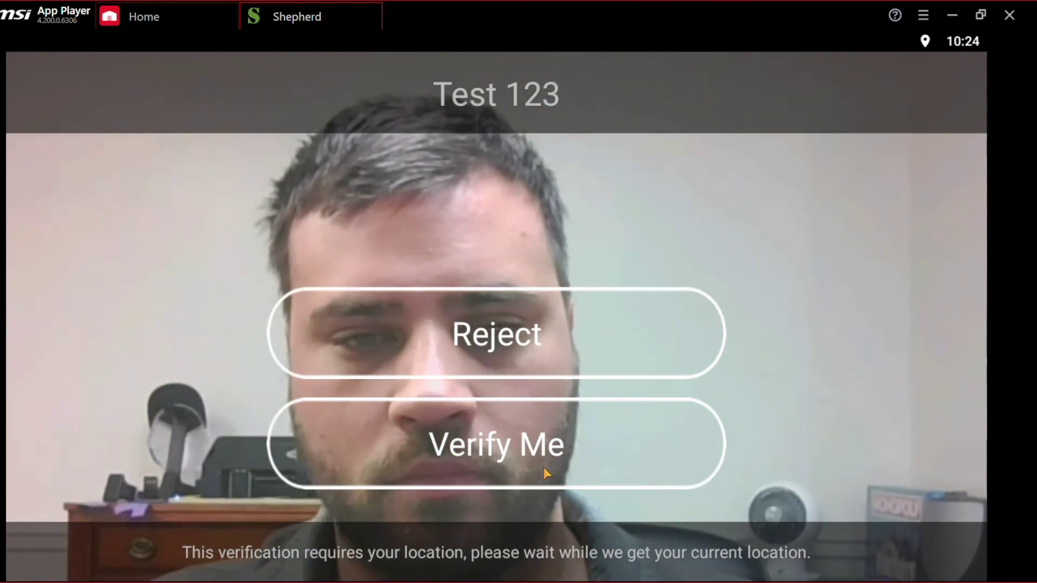
Verify identity for the Test 123 request, then open, close and reopen the verification log.
click(545, 474)
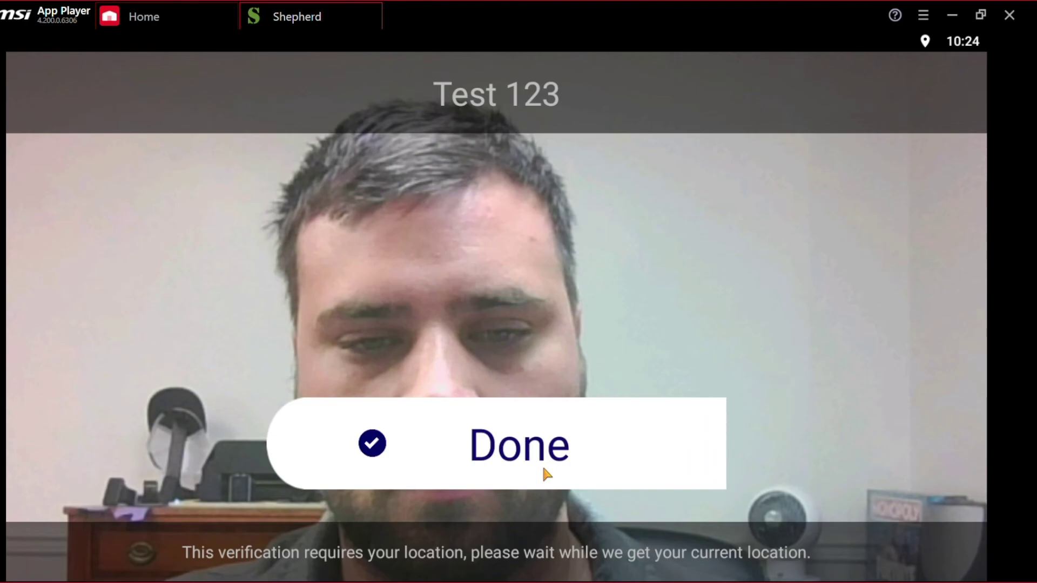
click(544, 474)
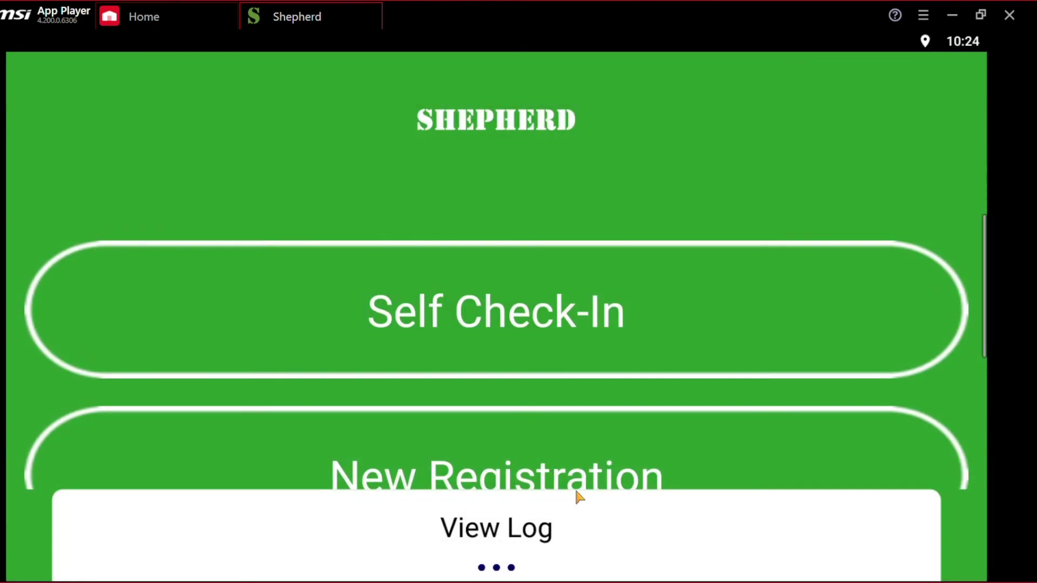
click(493, 555)
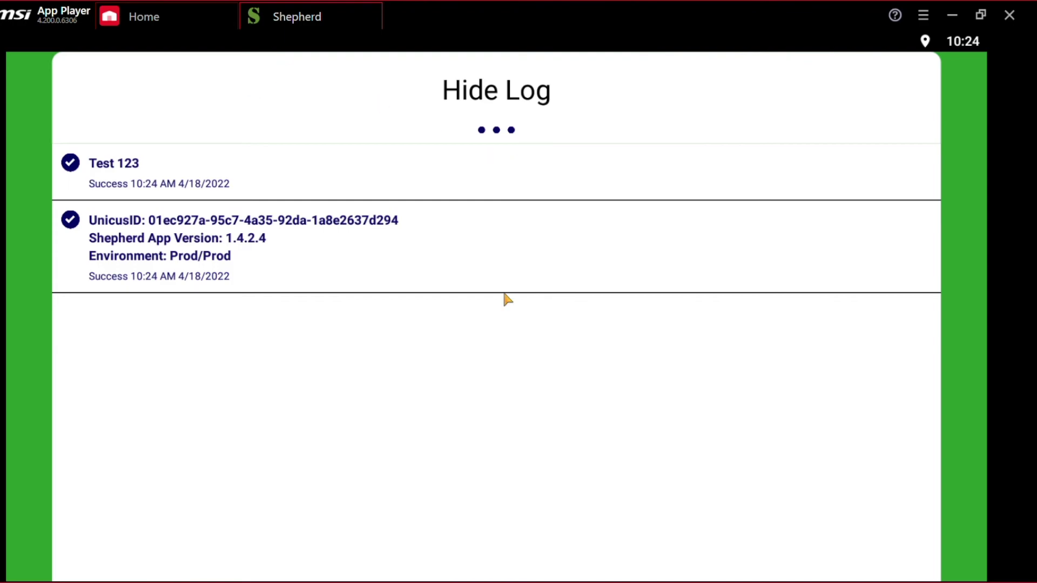
click(525, 90)
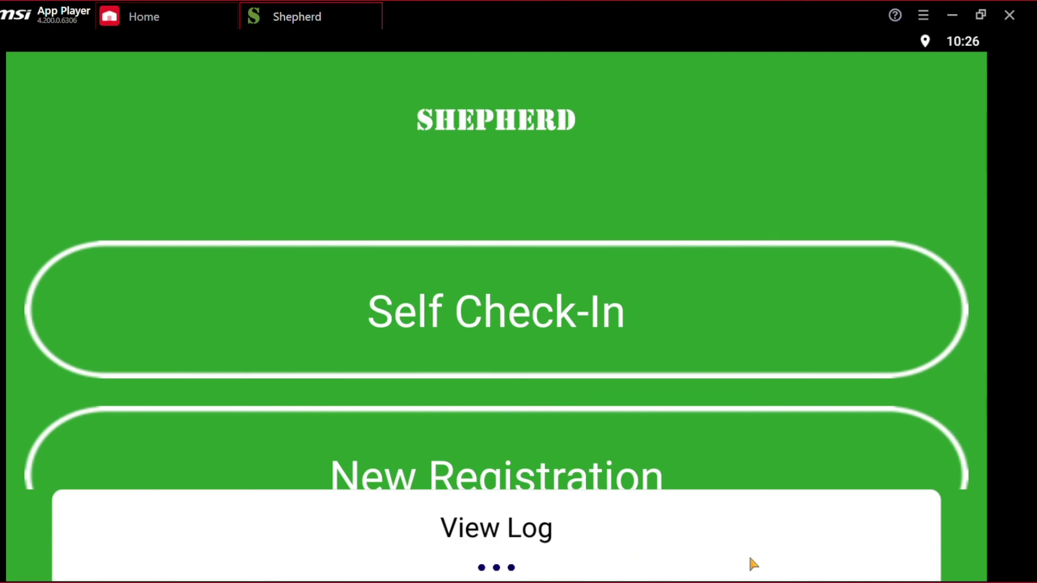
click(526, 526)
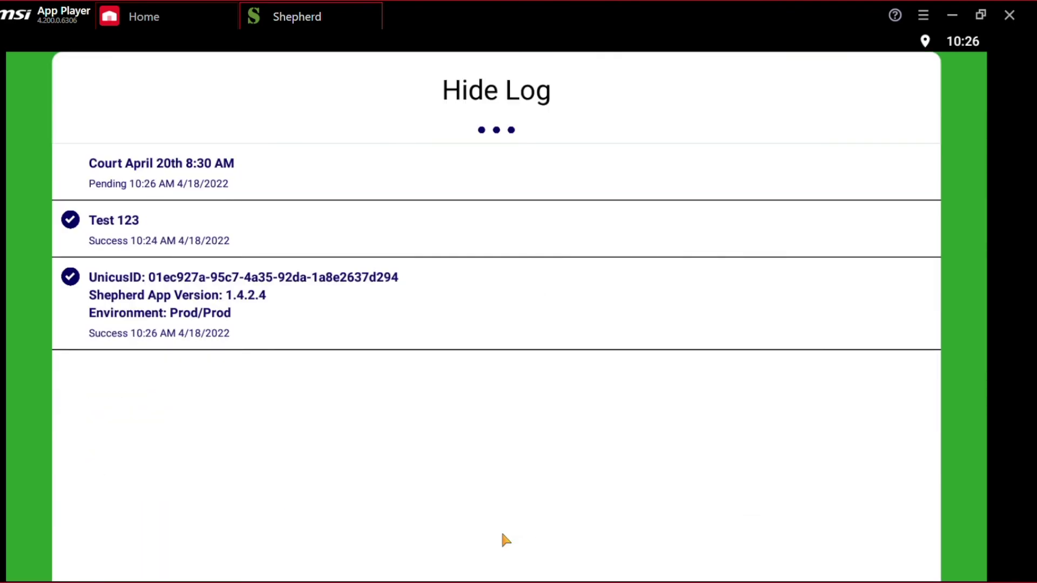
Answer the pending Court April 20th 8:30 AM verification with Verify Me and check the log.
click(166, 185)
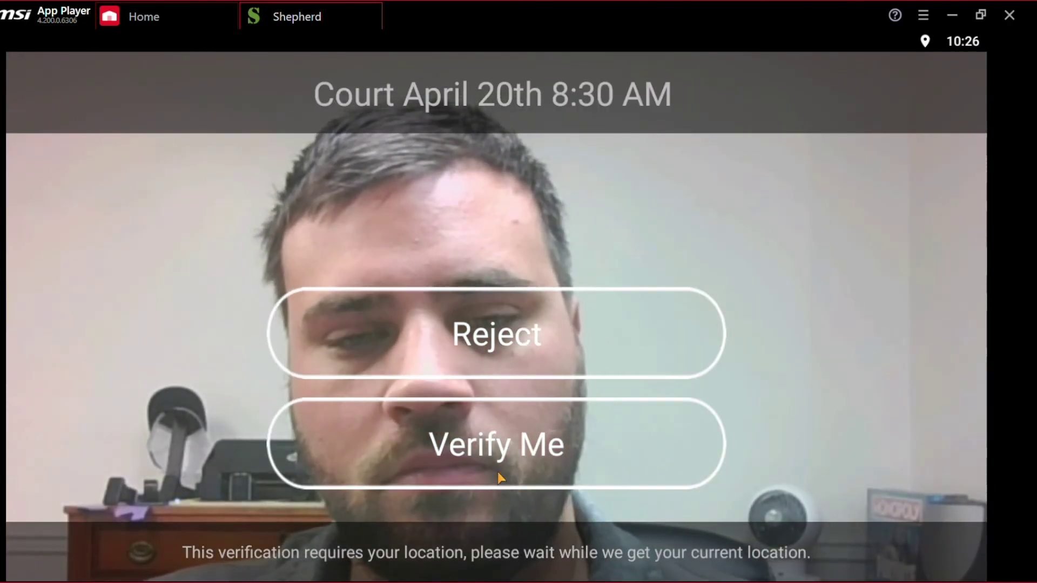
click(488, 455)
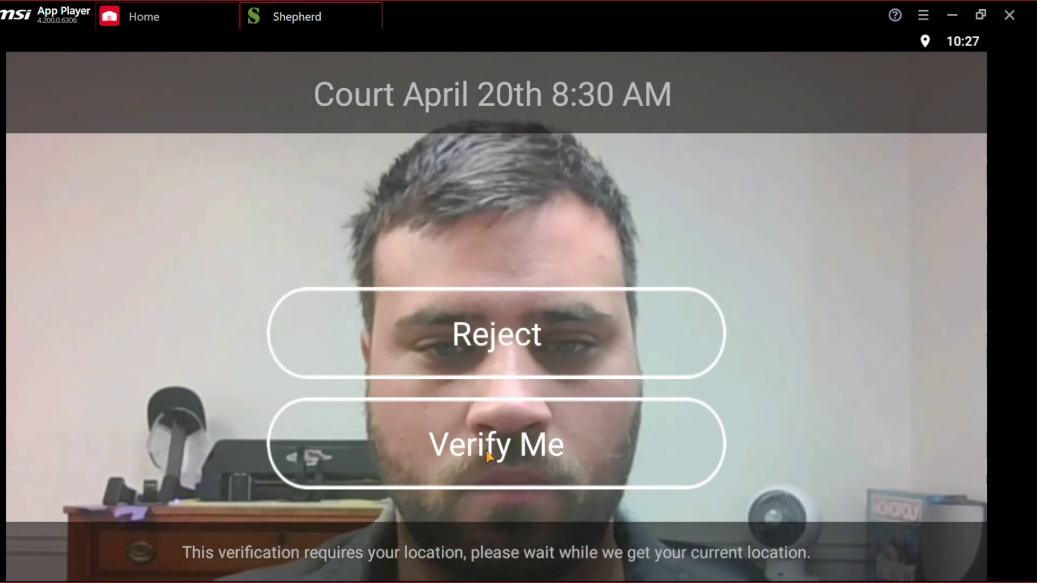
click(511, 478)
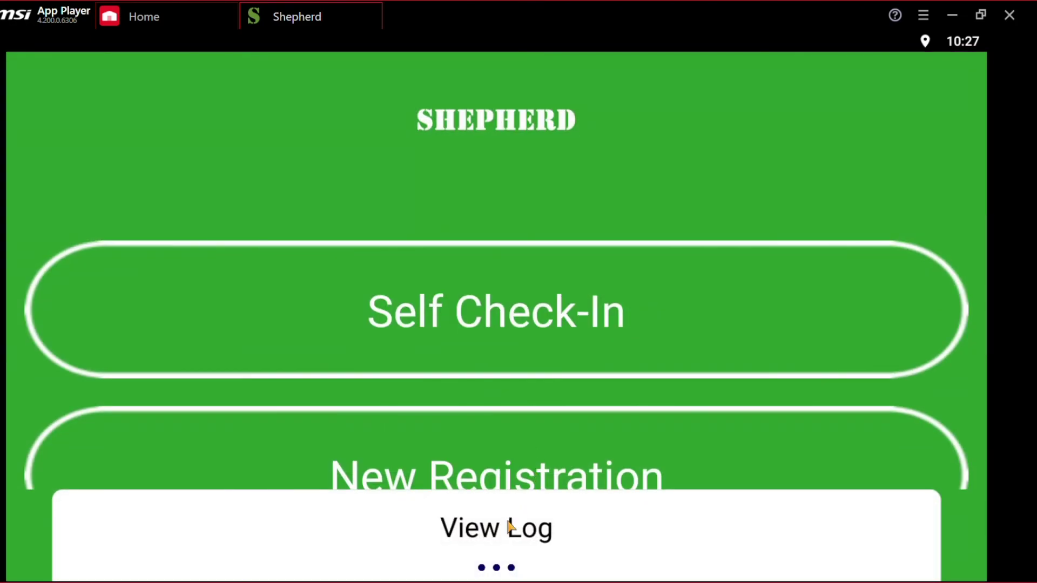
click(507, 519)
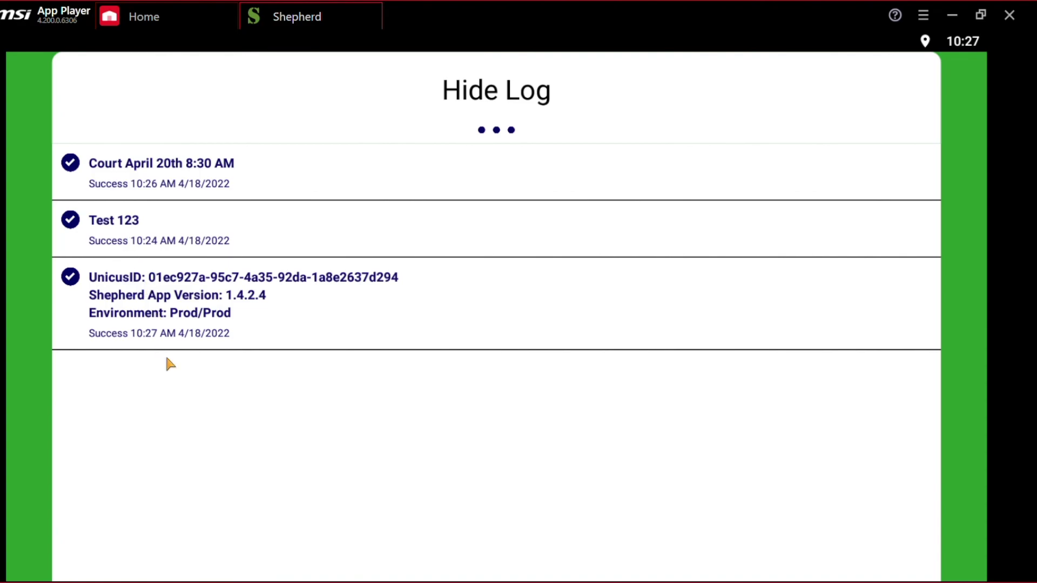
click(539, 91)
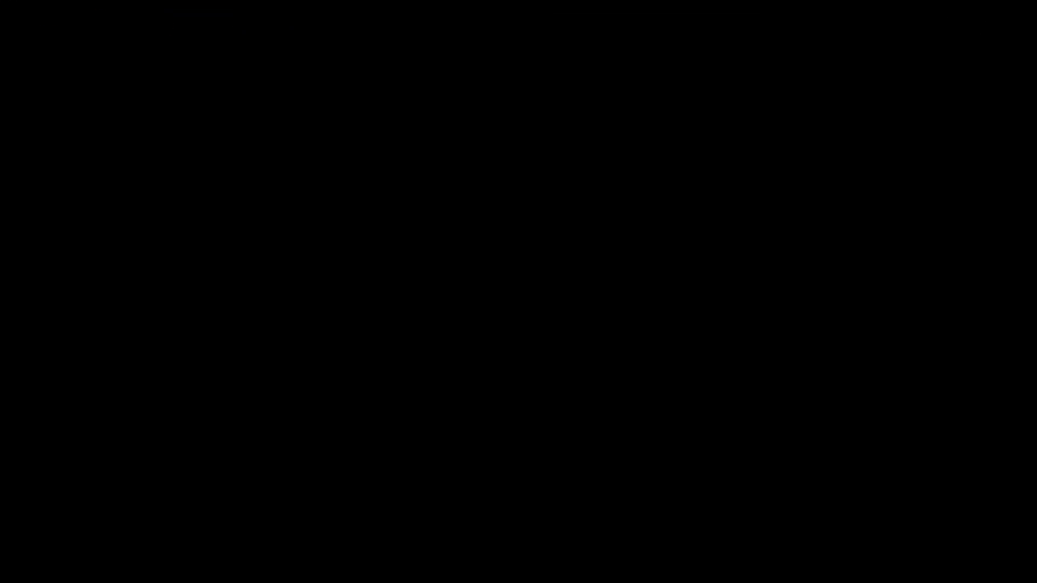